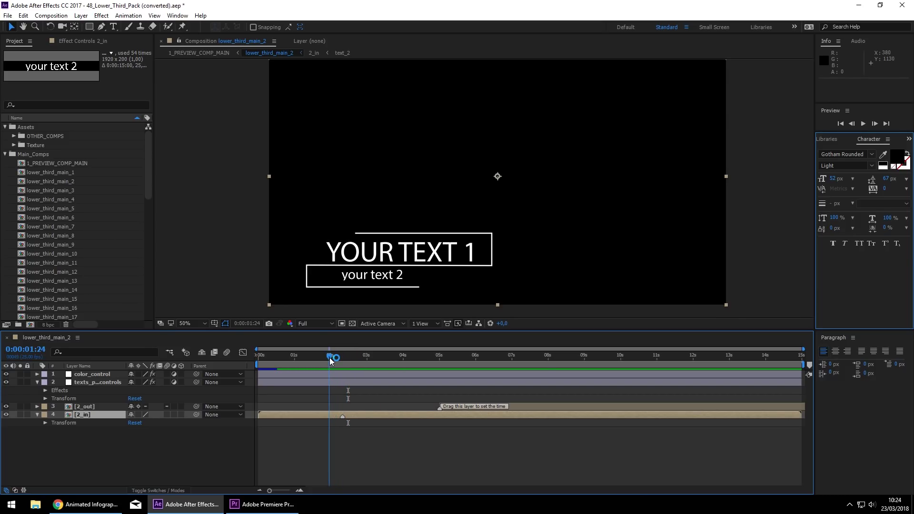
Replay the lower third animation from its first frame, then switch to the browser.
left_click_drag(330, 361, 251, 361)
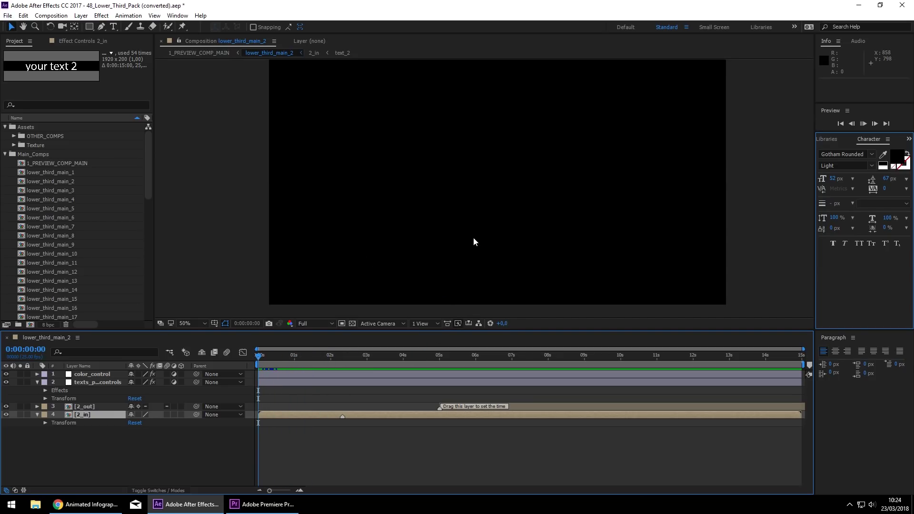
key("space")
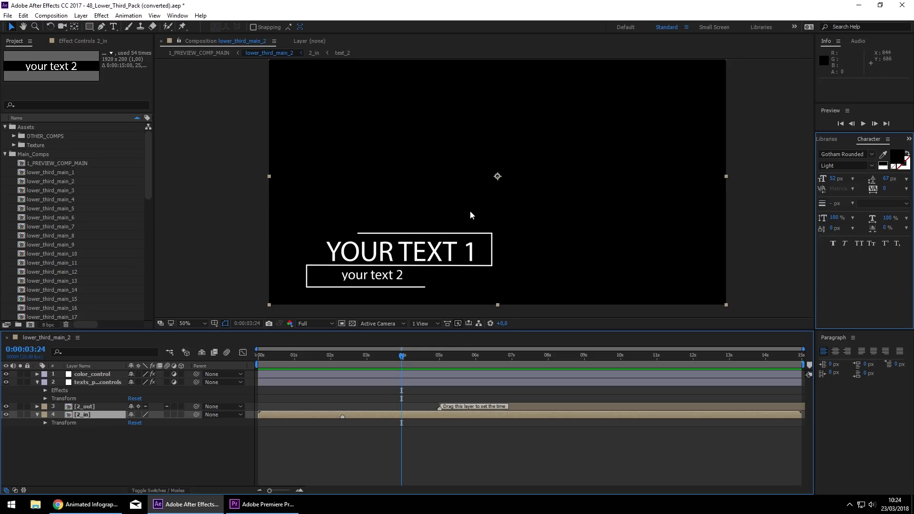
left_click(85, 504)
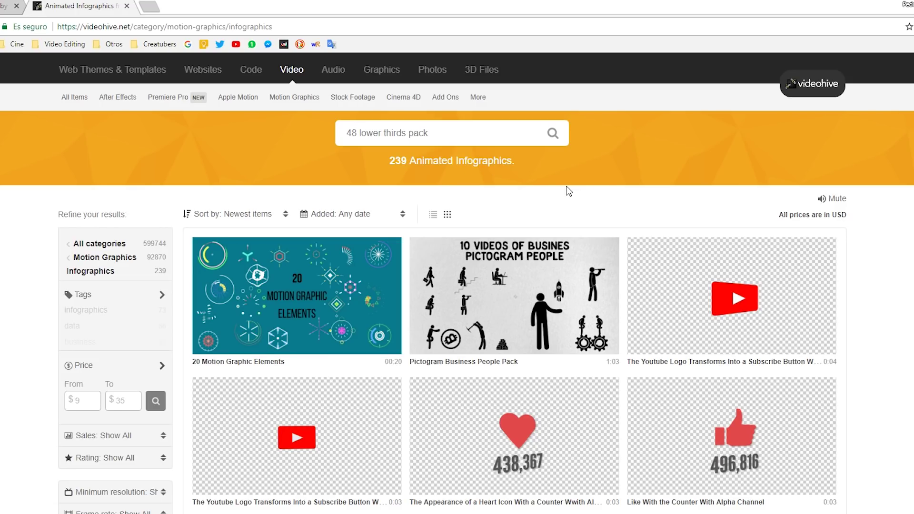
Open Videohive's Motion Graphics category listing 92,870 items.
mouse_move(759, 280)
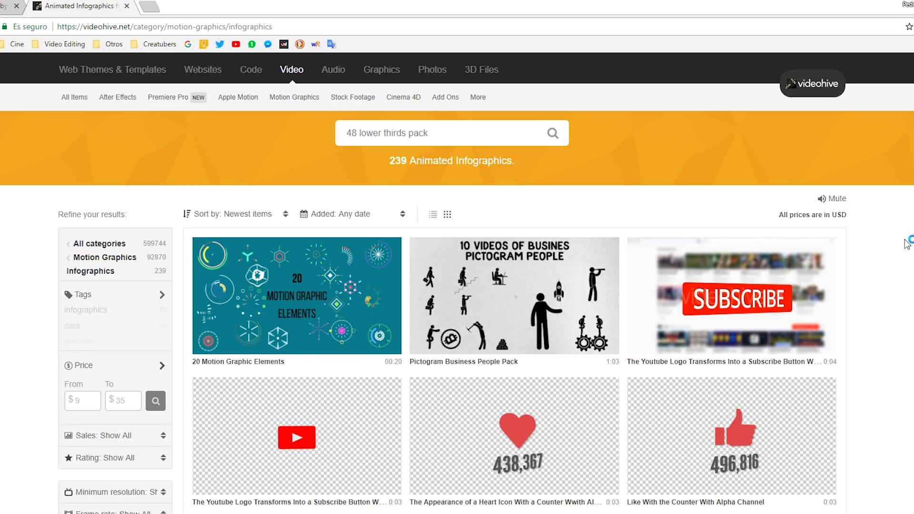
scroll(636, 147, "up", 1)
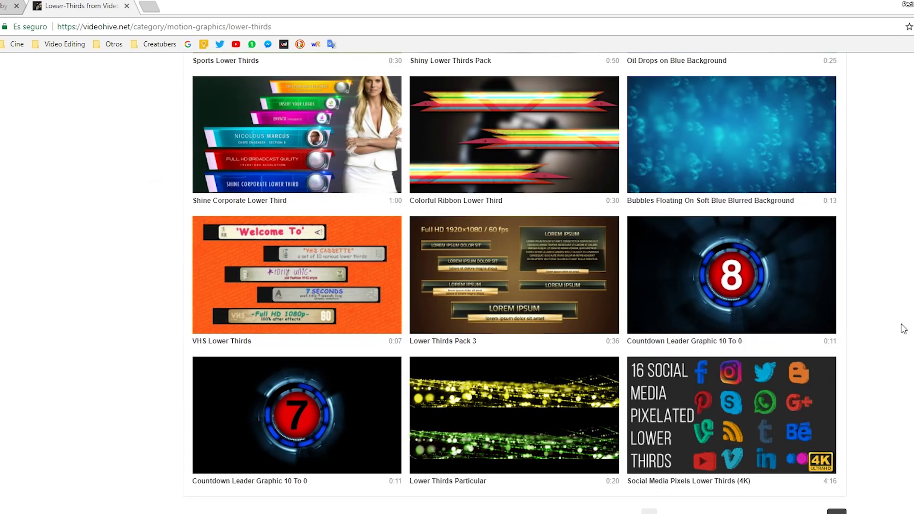
scroll(901, 329, "up", 15)
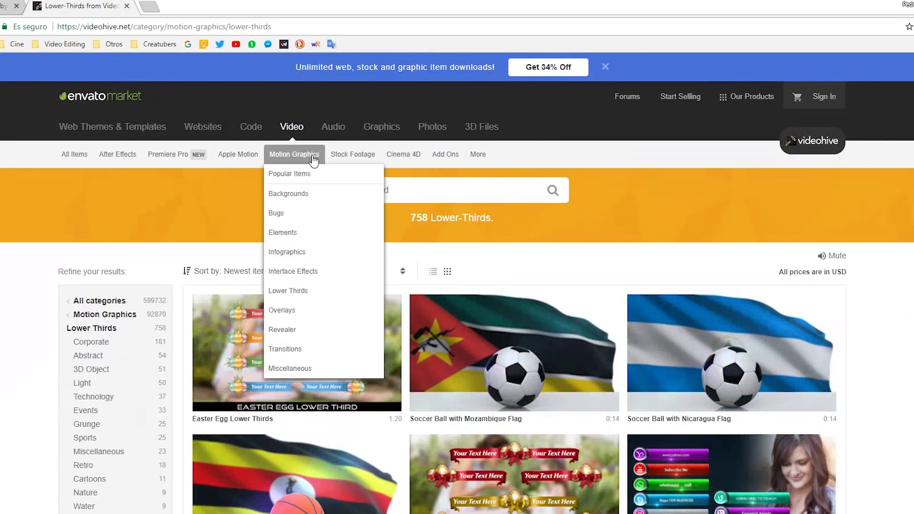
left_click(294, 154)
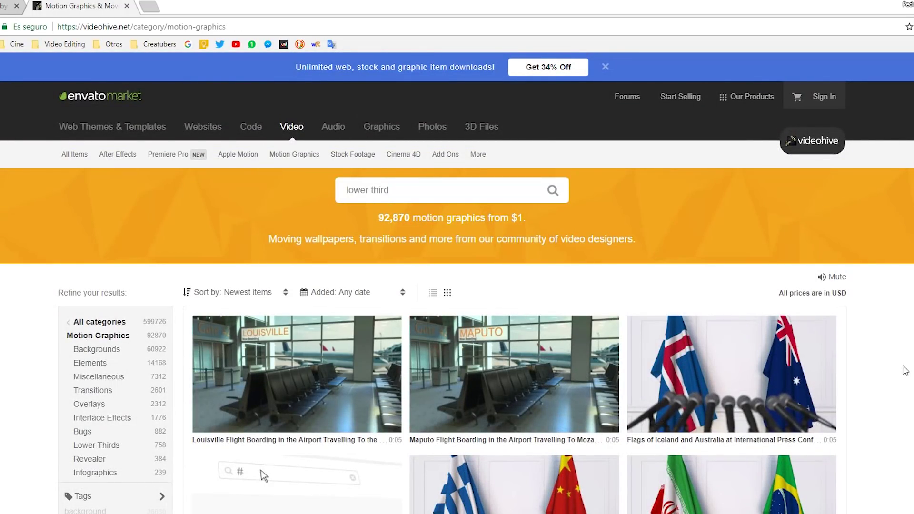
Scroll down through the Motion Graphics results and back up.
scroll(905, 371, "down", 5)
scroll(905, 370, "down", 4)
scroll(905, 371, "down", 8)
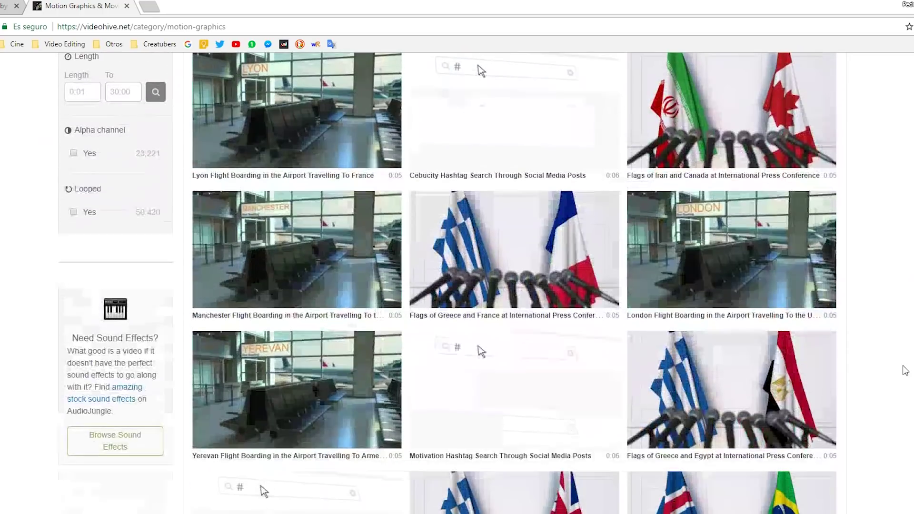
scroll(905, 371, "down", 1)
scroll(905, 371, "down", 5)
scroll(905, 371, "down", 6)
scroll(905, 370, "down", 3)
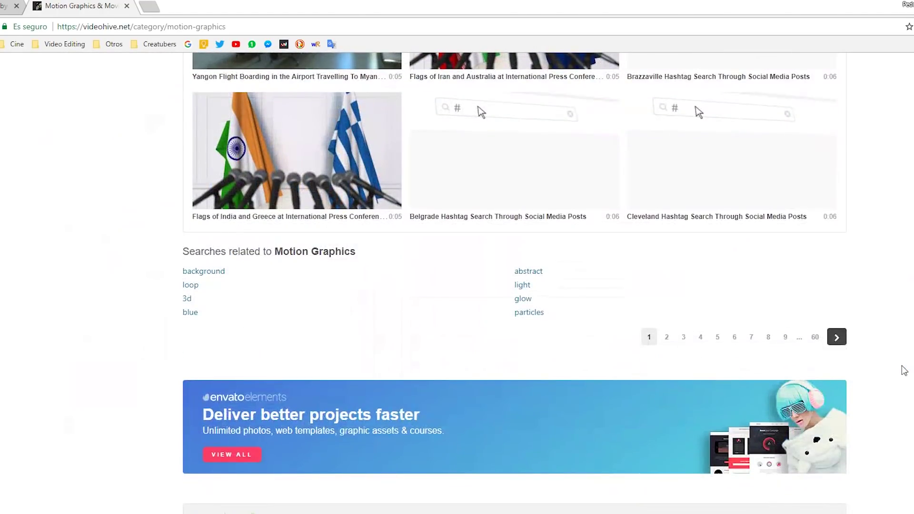
scroll(904, 371, "up", 9)
scroll(904, 370, "up", 15)
scroll(902, 370, "up", 7)
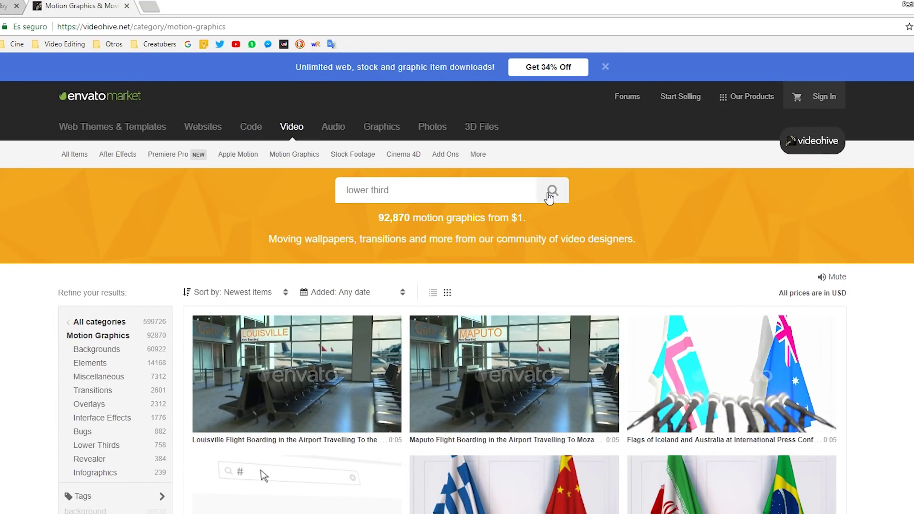
Search Videohive for 'lower thirds and titles' and browse the 1,507 results.
type("s")
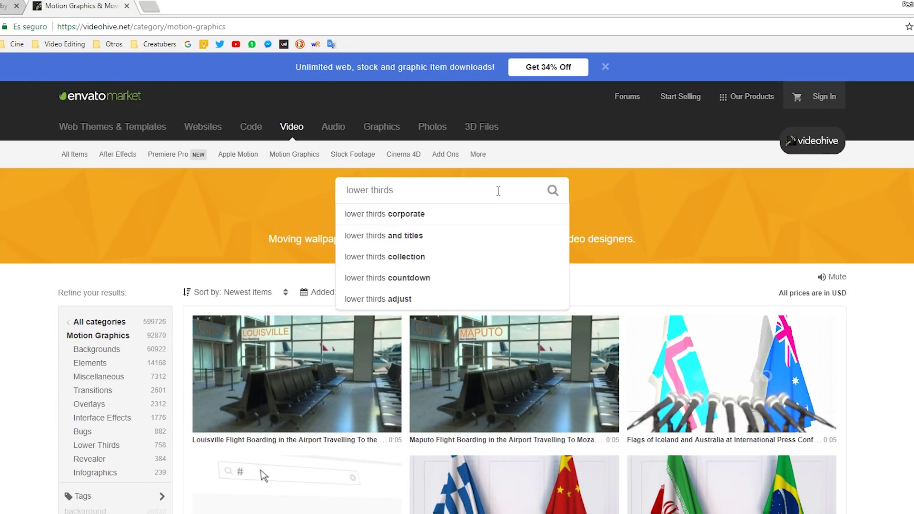
left_click(452, 240)
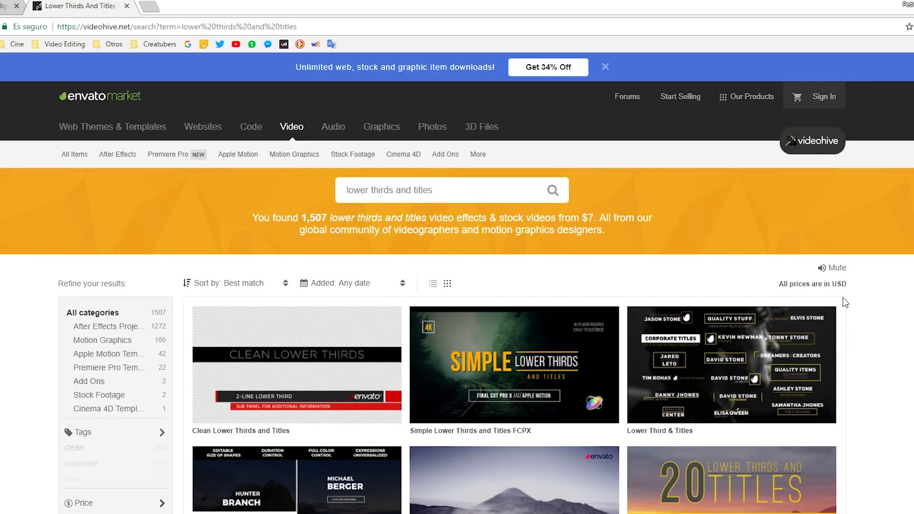
scroll(905, 305, "down", 3)
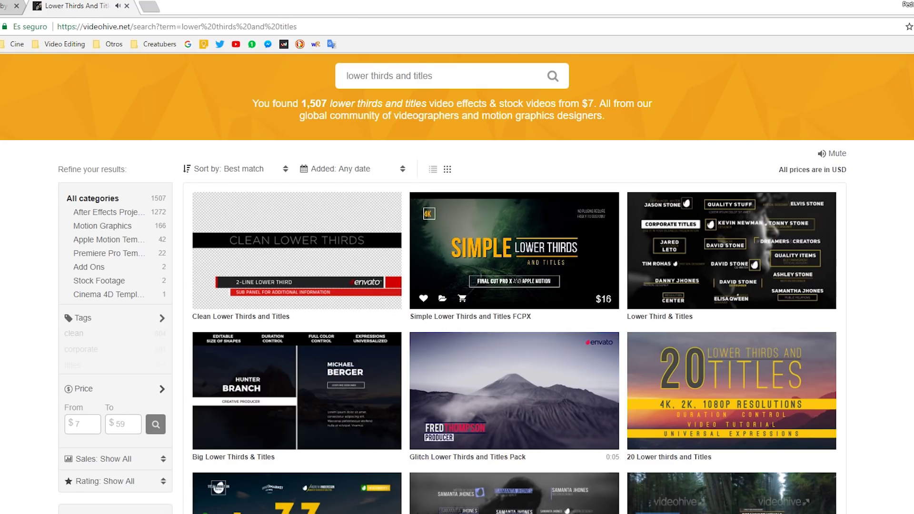
scroll(911, 261, "down", 3)
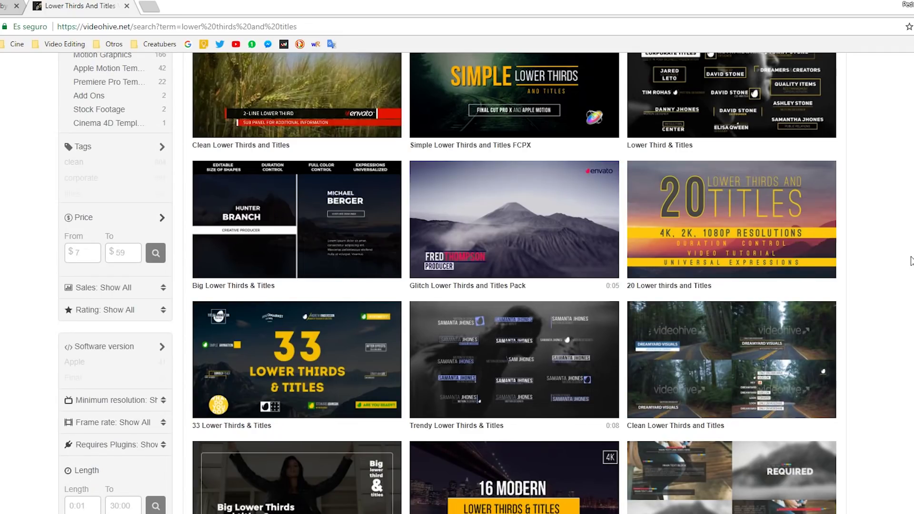
scroll(911, 261, "up", 3)
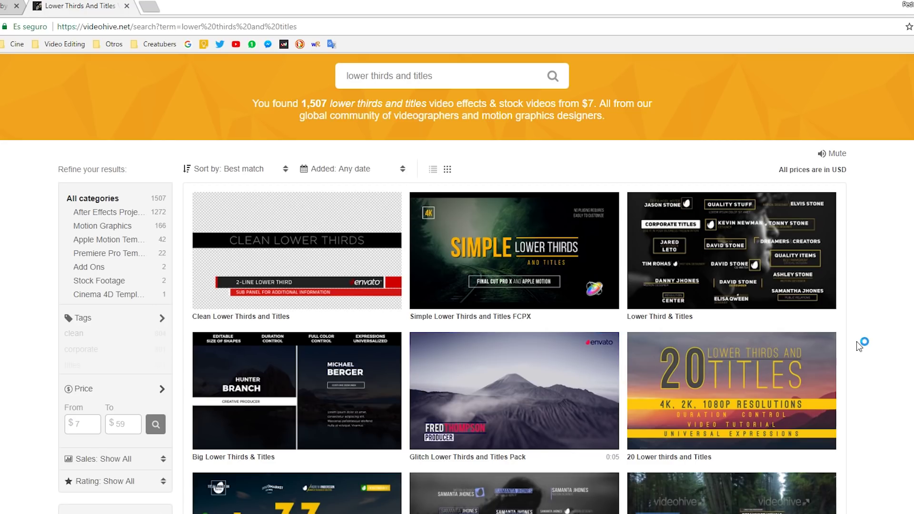
Back in After Effects, play lower_third_main_2 from 0:00 until both text lines show at 0:00:03:15.
mouse_move(767, 274)
left_click(187, 508)
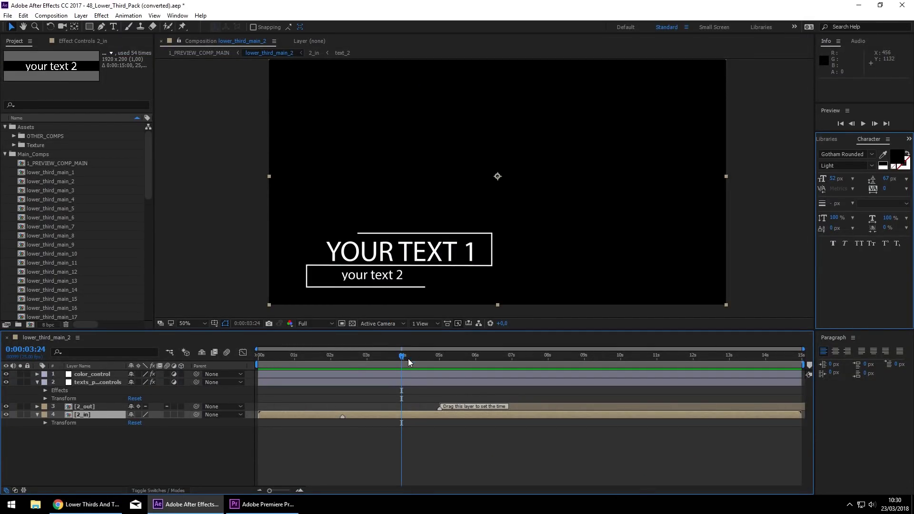
left_click_drag(402, 357, 258, 357)
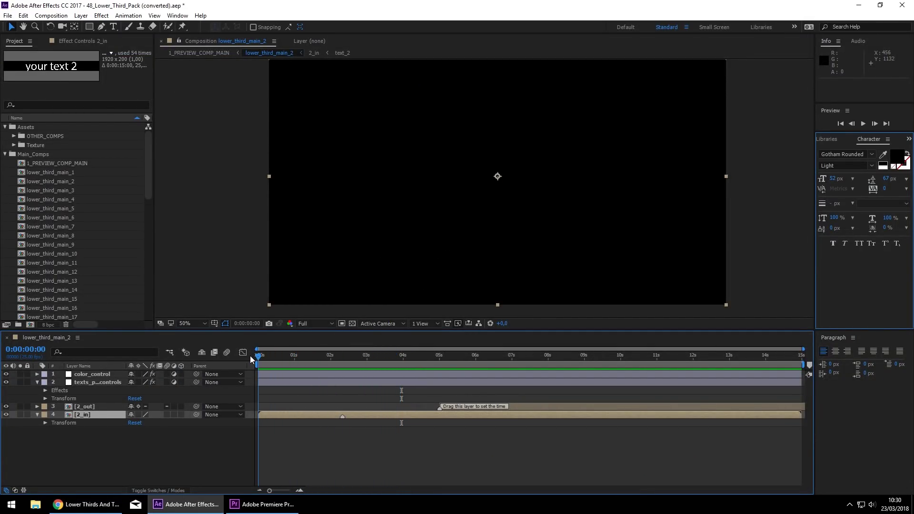
key("space")
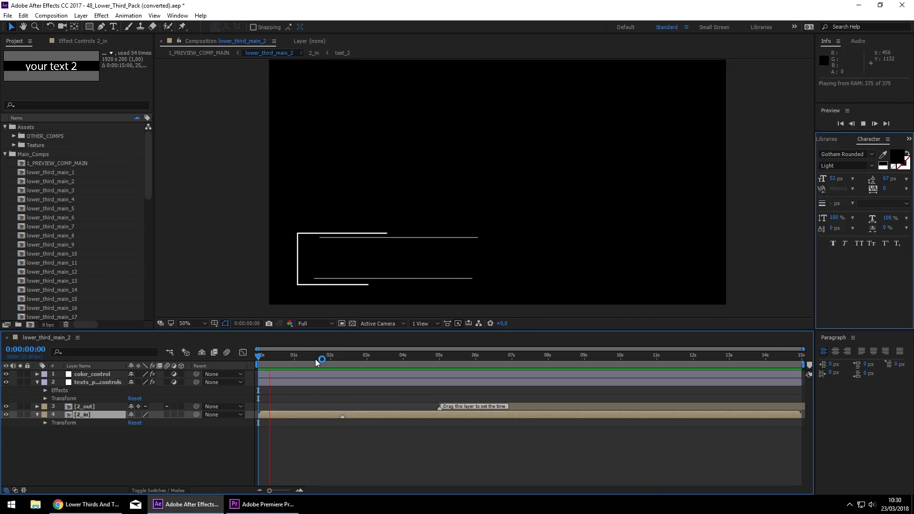
key("space")
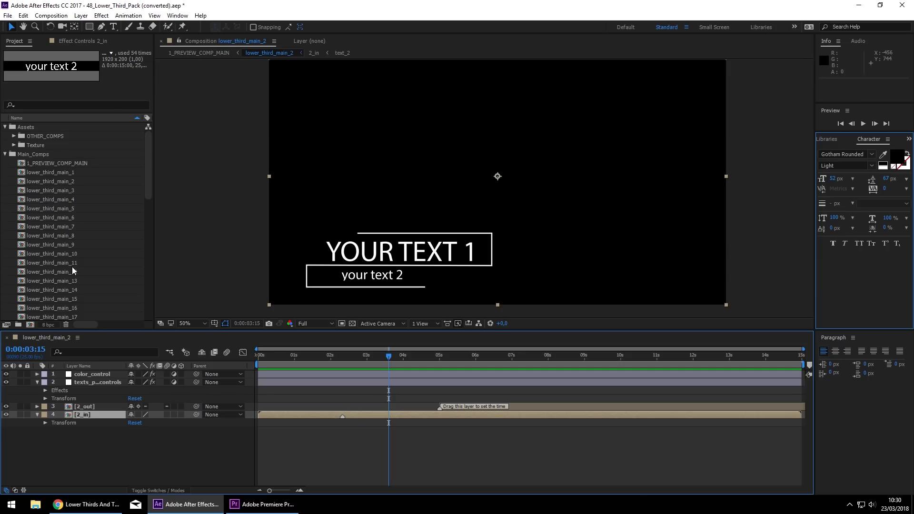
scroll(71, 230, "down", 1)
scroll(70, 229, "down", 5)
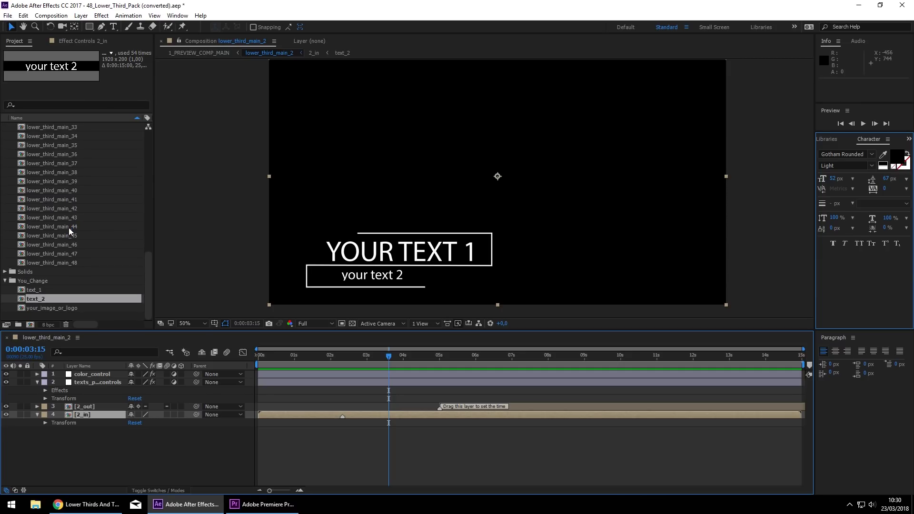
scroll(67, 232, "up", 6)
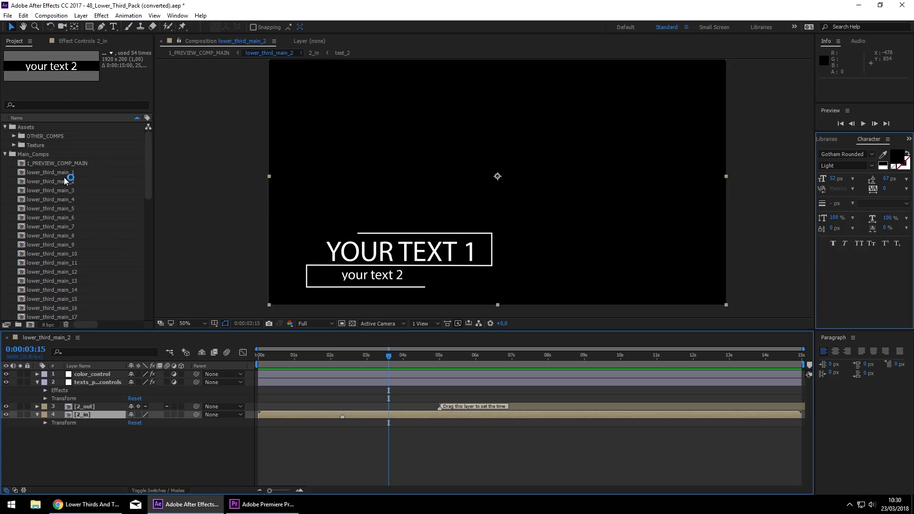
Open lower_third_main_1 and preview it from the start, stopping at 0:00:04:14.
double_click(24, 175)
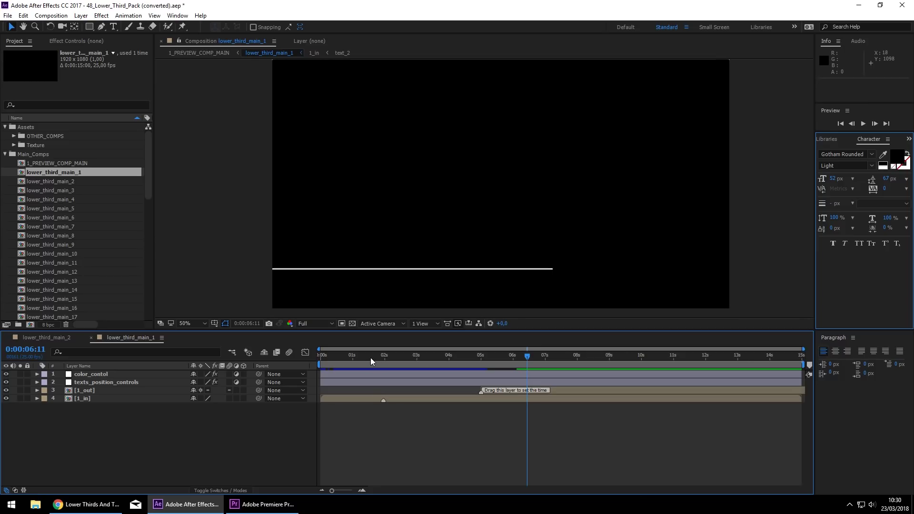
left_click_drag(371, 361, 320, 357)
key("space")
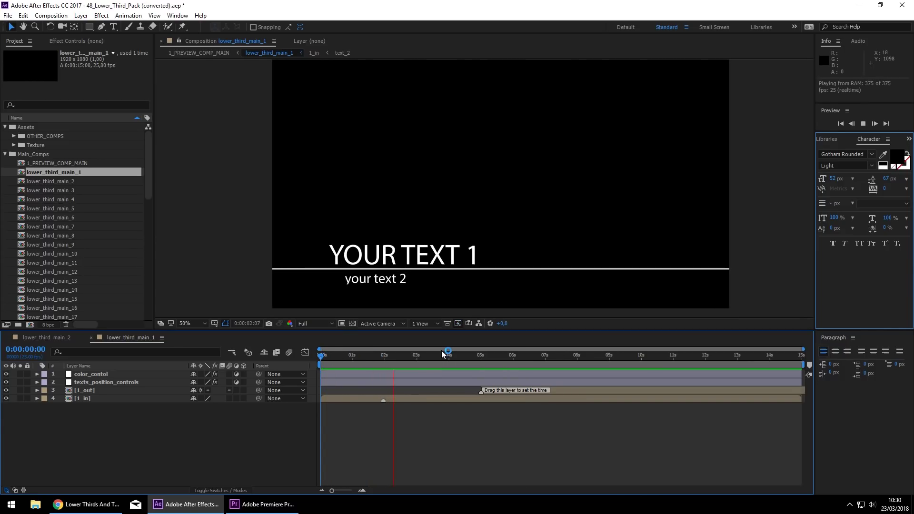
key("space")
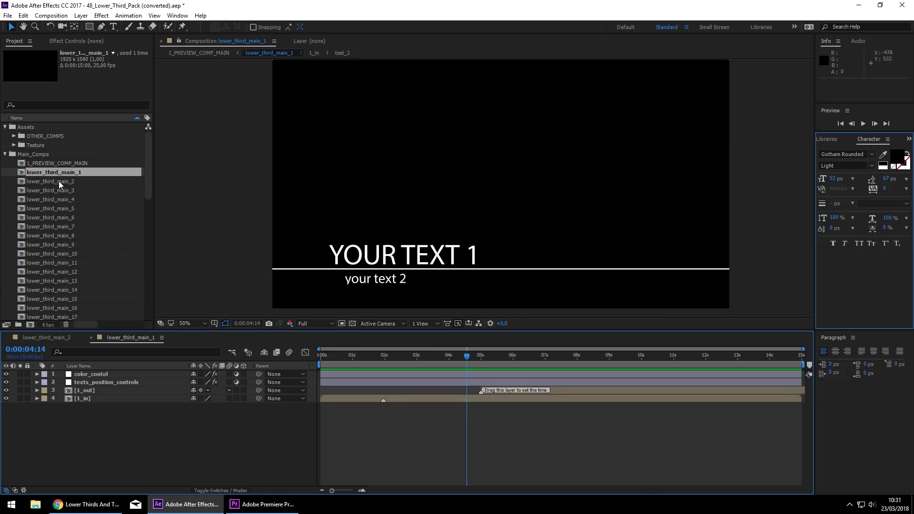
Return to lower_third_main_2 and preview it from 0:00 into the outro at 0:00:06:03.
left_click(61, 338)
left_click_drag(389, 357, 227, 360)
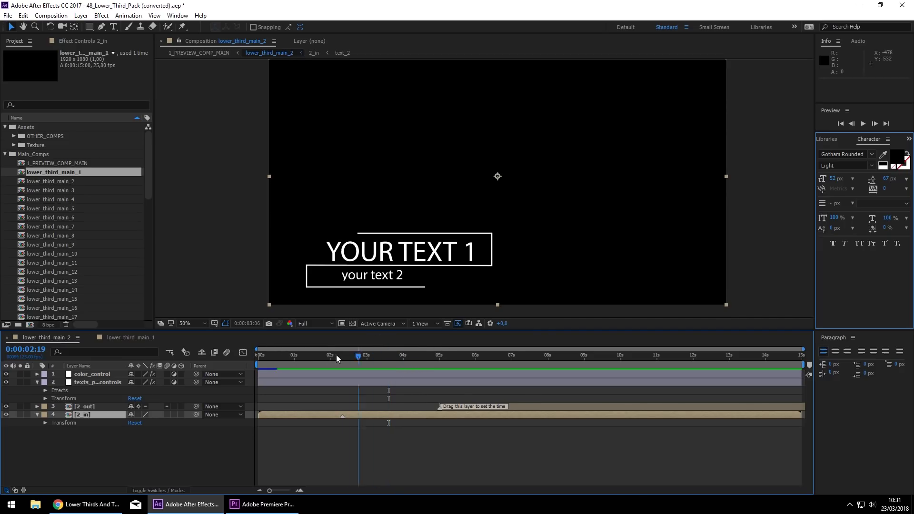
key("space")
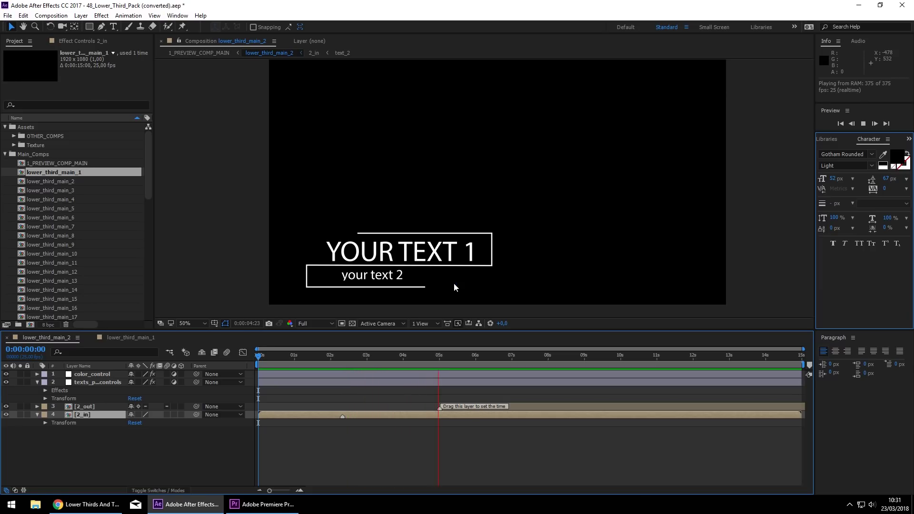
key("space")
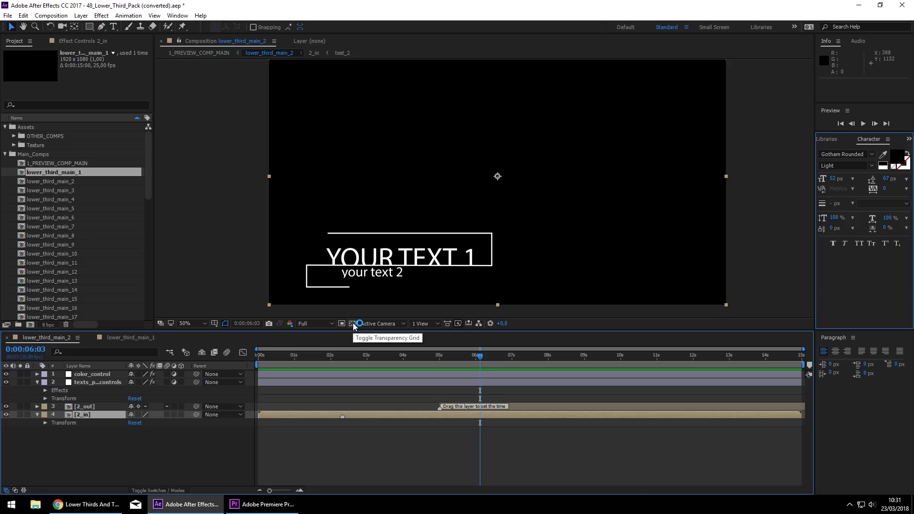
Replay lower_third_main_2 over the transparency grid, then switch to Premiere Pro's Titulitis project.
left_click(354, 324)
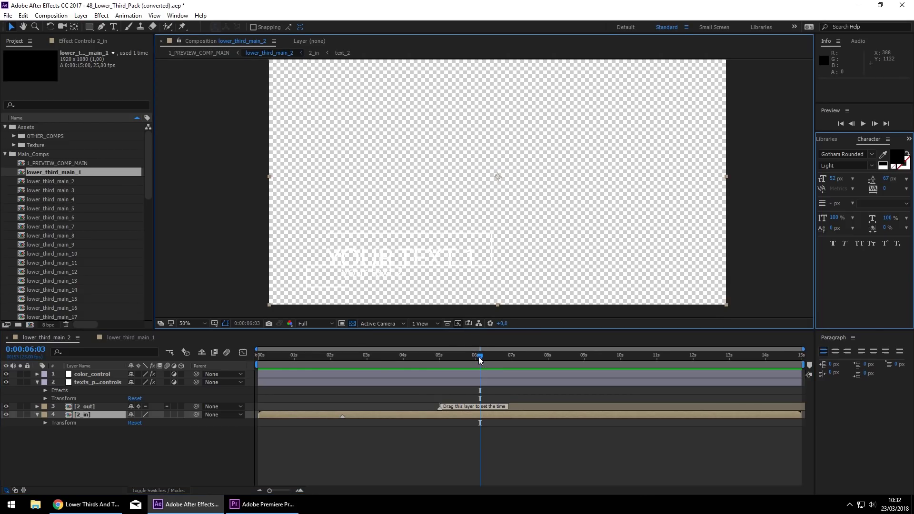
left_click_drag(479, 356, 258, 355)
key("space")
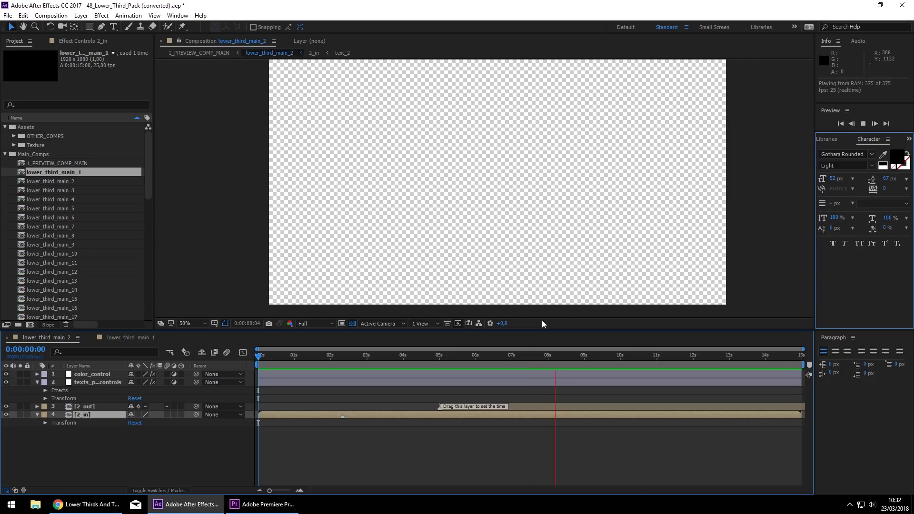
key("space")
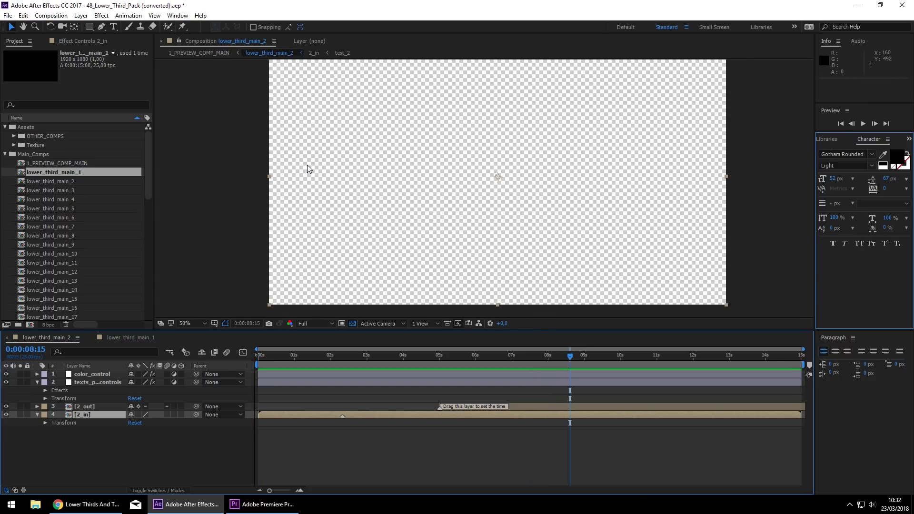
left_click(267, 504)
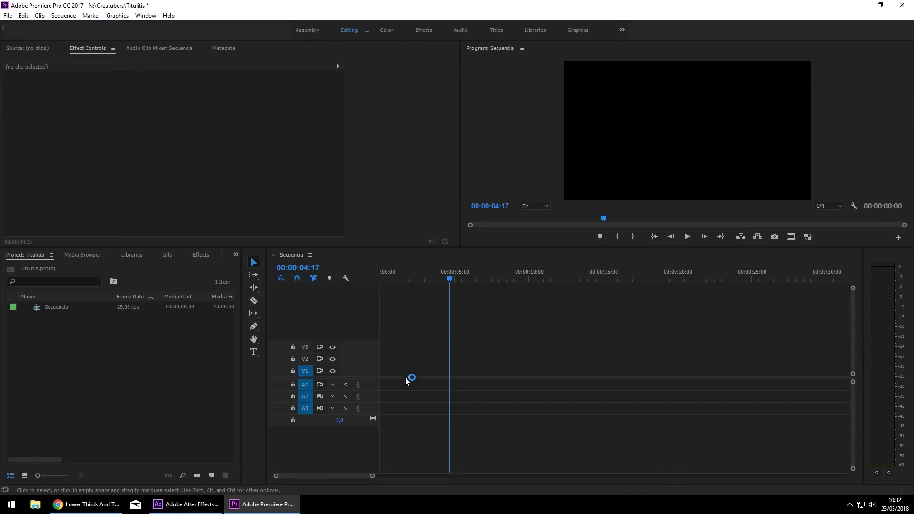
With the Project panel active, bring up the File > Adobe Dynamic Link submenu.
left_click(140, 373)
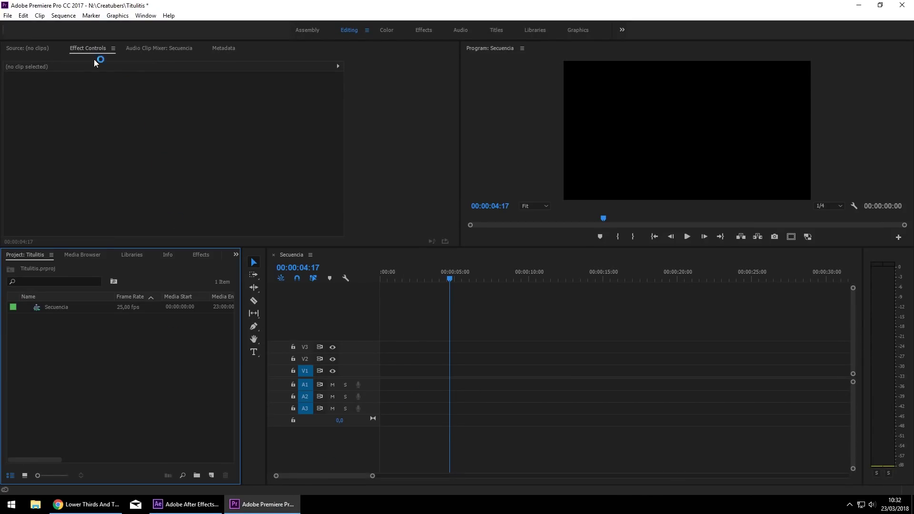
left_click(8, 16)
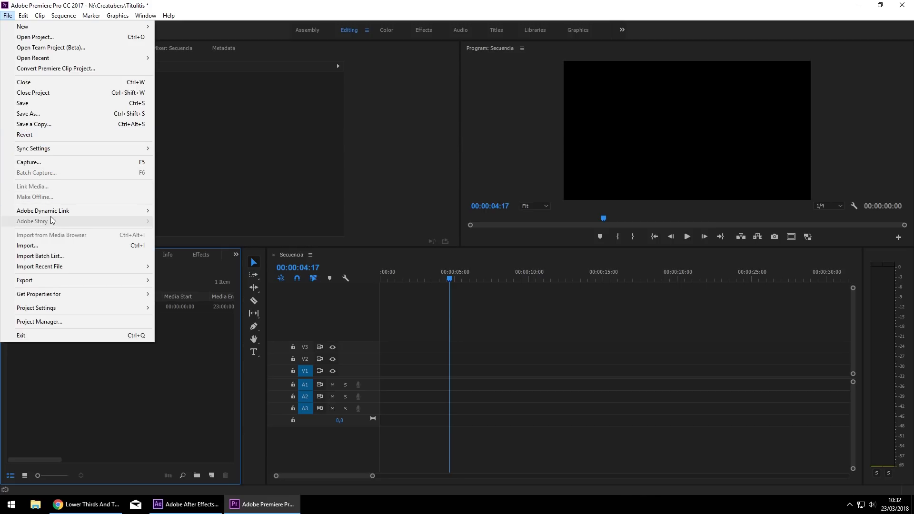
mouse_move(51, 213)
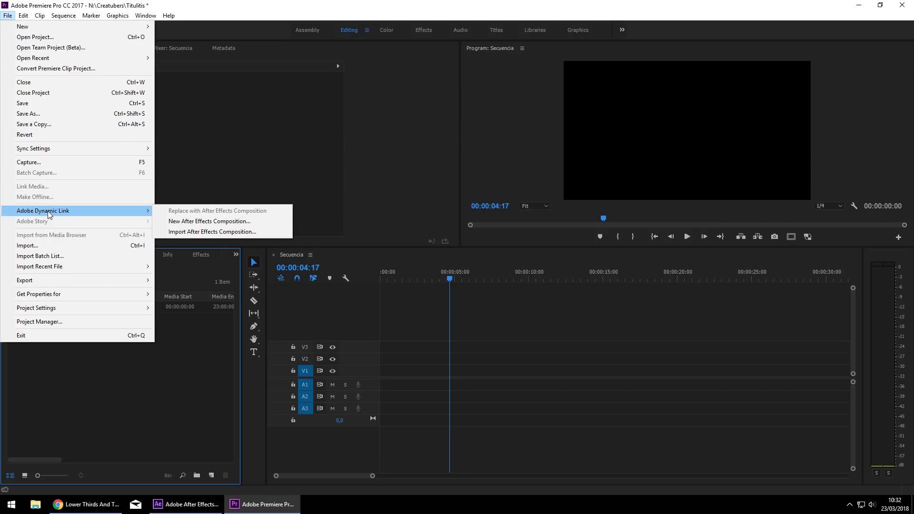
left_click(48, 212)
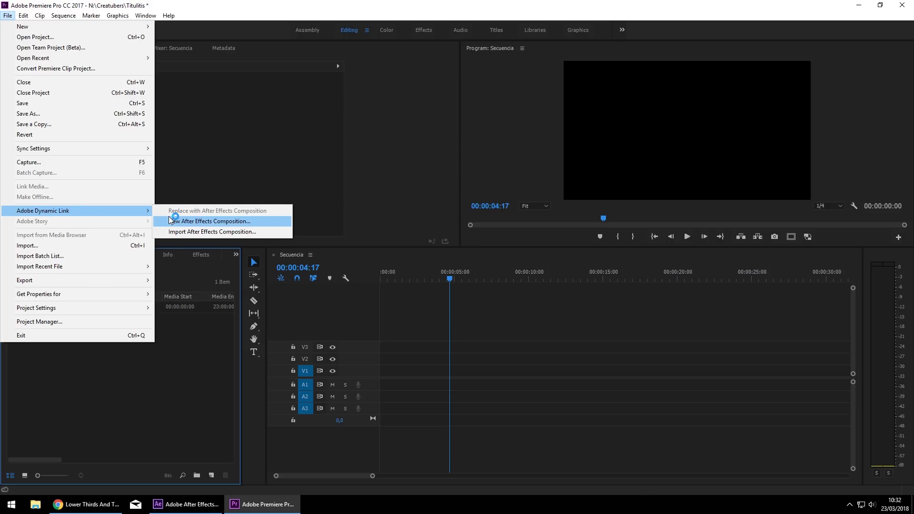
Import the lower_third_main_2 composition from 48_Lower_Third_Pack.aep into the project.
left_click(238, 233)
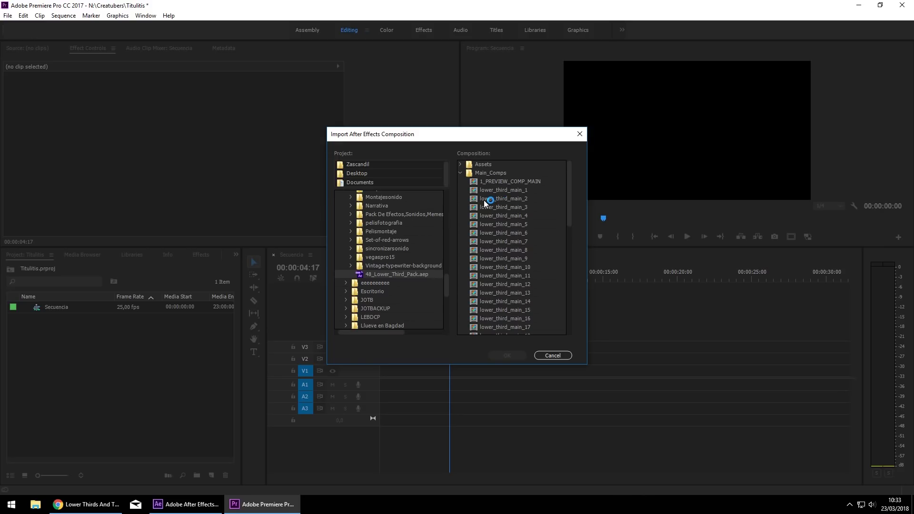
left_click(512, 198)
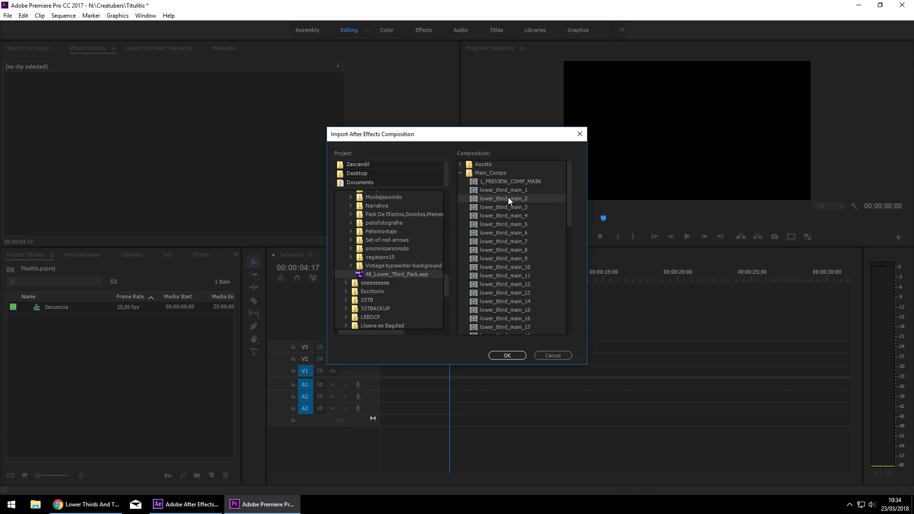
left_click(511, 356)
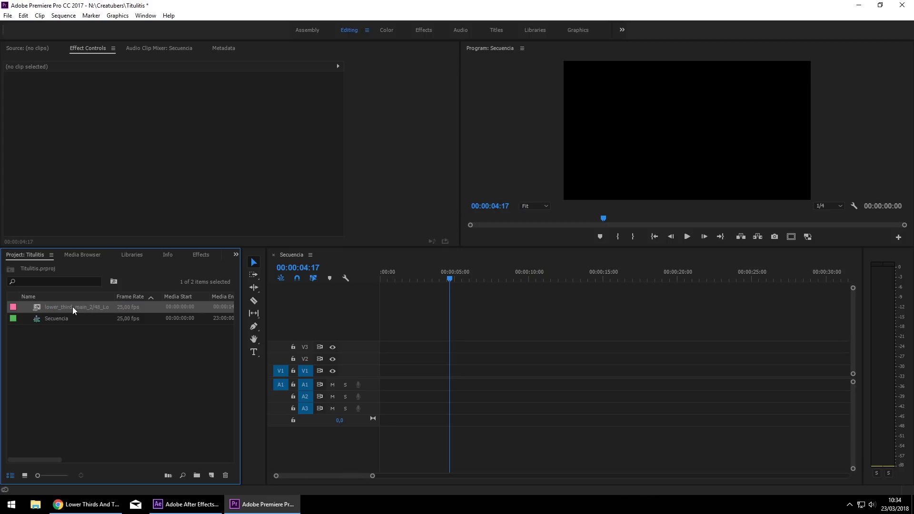
Place lower_third_main_2 at the start of Secuencia, scrub its preview, and drag in the P1020155 video.
left_click_drag(39, 310, 378, 369)
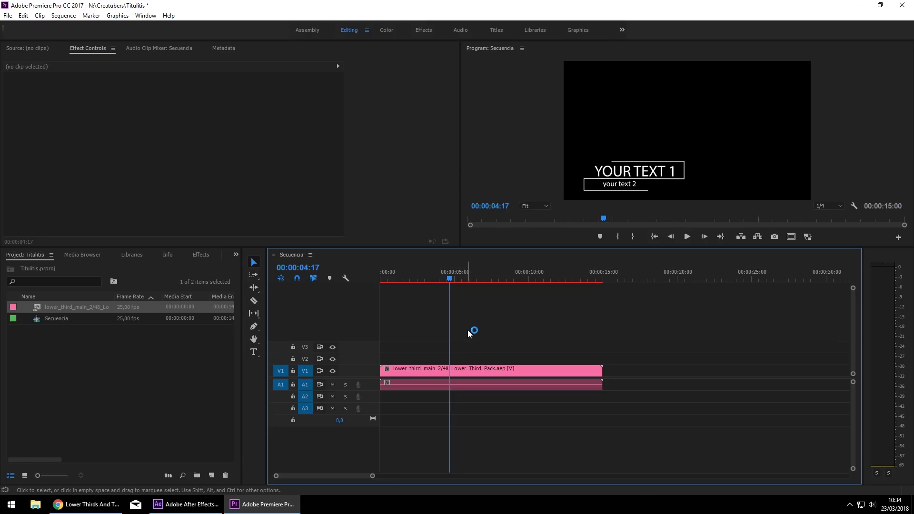
left_click(451, 278)
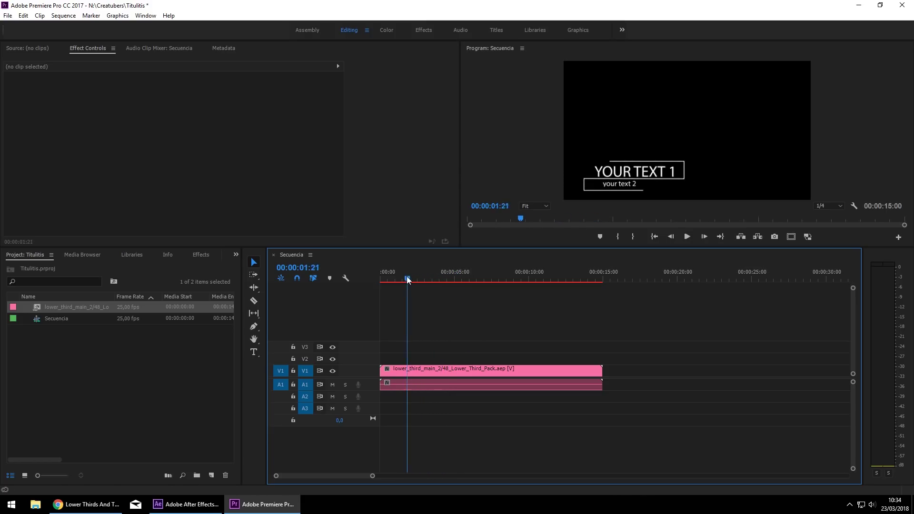
mouse_move(452, 279)
left_mouse_down()
mouse_move(395, 279)
mouse_move(415, 278)
left_mouse_up()
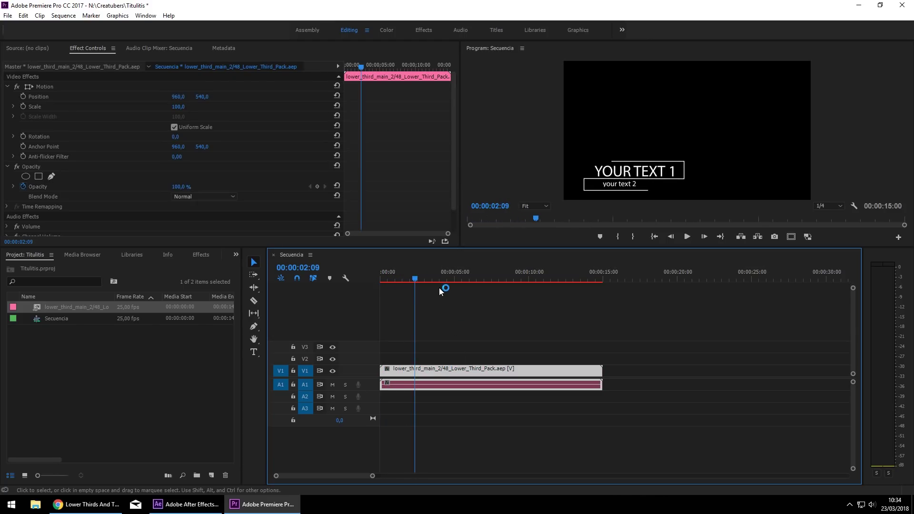
left_click(176, 356)
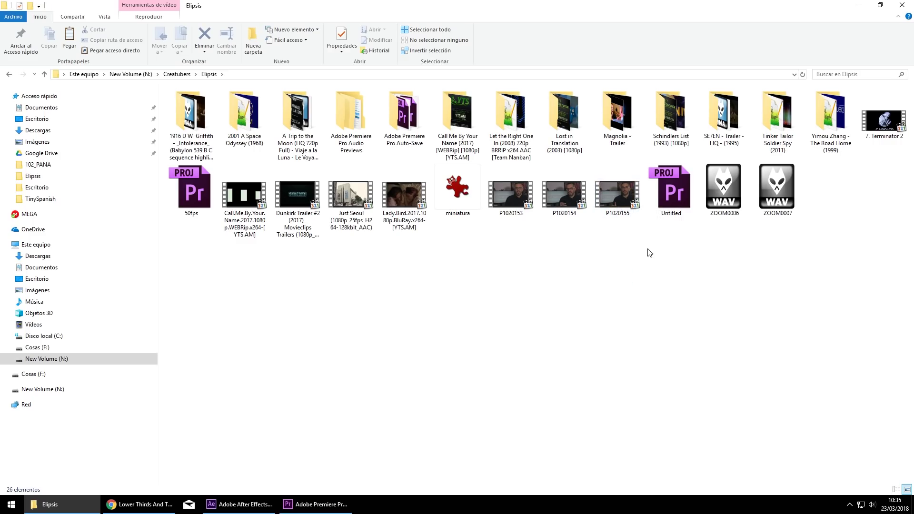
mouse_move(626, 209)
left_mouse_down()
mouse_move(333, 511)
mouse_move(628, 365)
left_mouse_up()
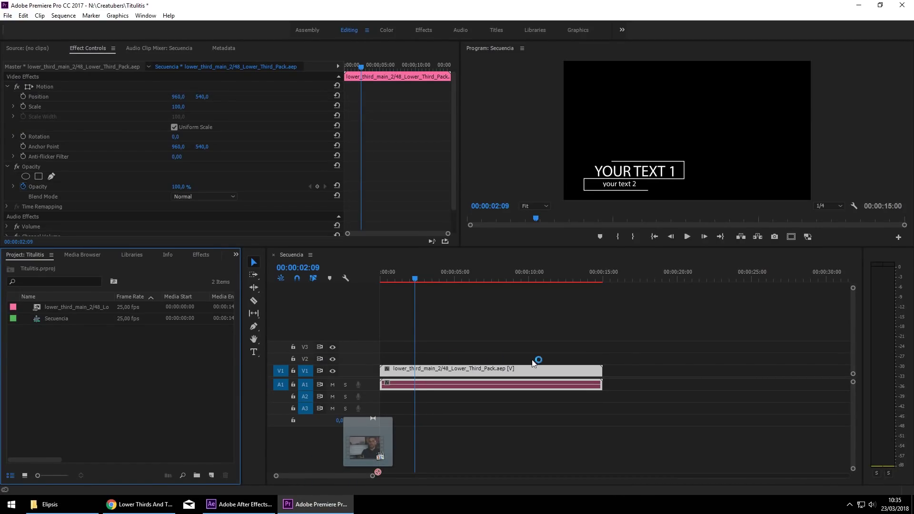
Import P1020155.MP4, move the lower third to V2/A2, and lay P1020155.MP4 on V1/A1.
left_click_drag(627, 362, 56, 364)
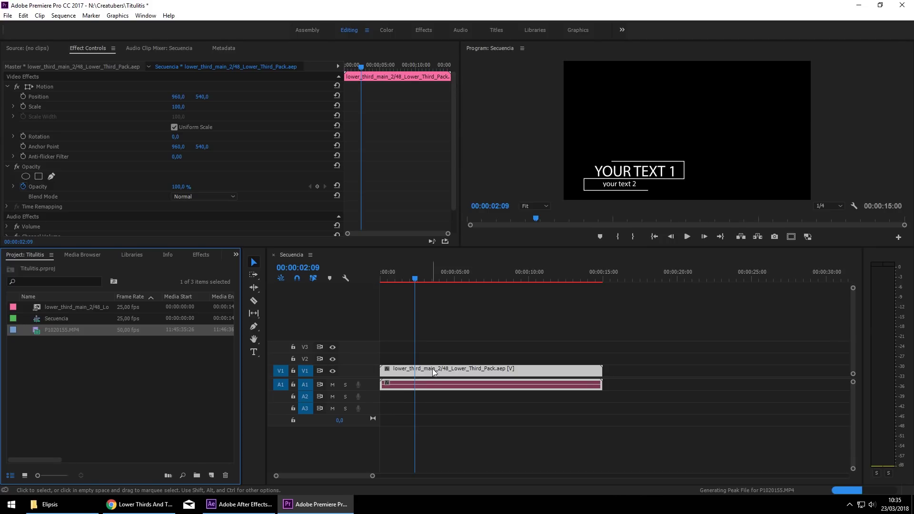
left_click_drag(433, 369, 481, 358)
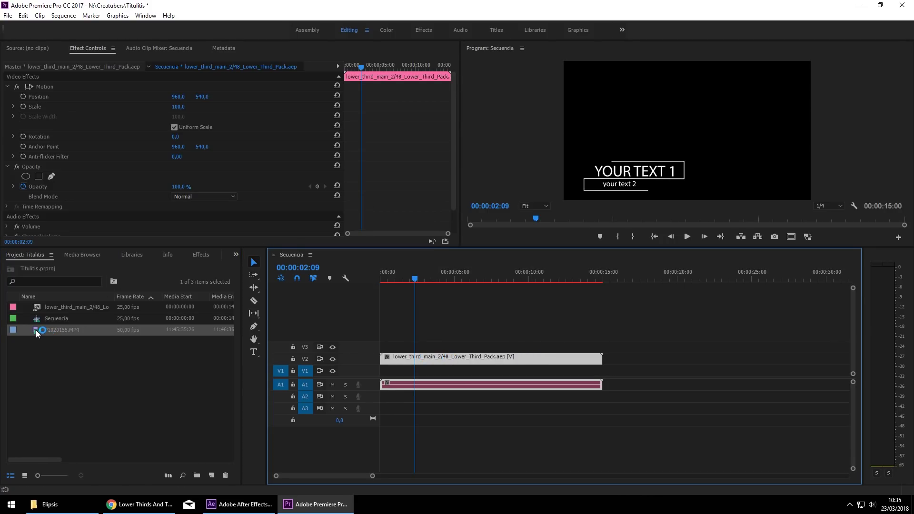
mouse_move(36, 329)
left_mouse_down()
mouse_move(386, 377)
mouse_move(571, 375)
mouse_move(102, 431)
left_mouse_up()
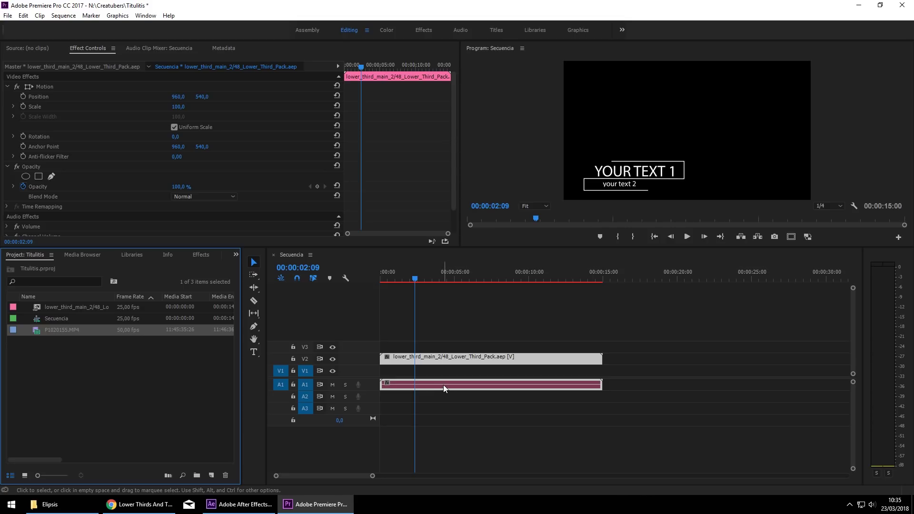
left_click_drag(443, 385, 478, 399)
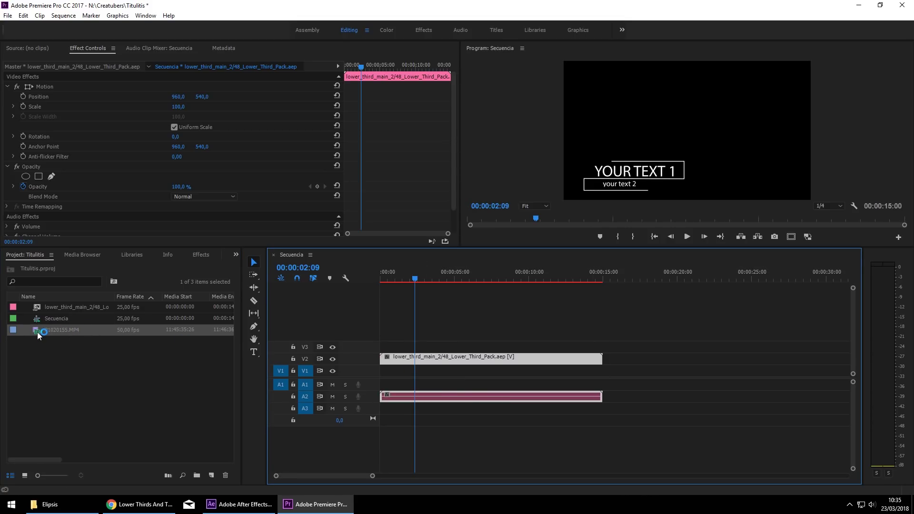
left_click_drag(37, 332, 384, 378)
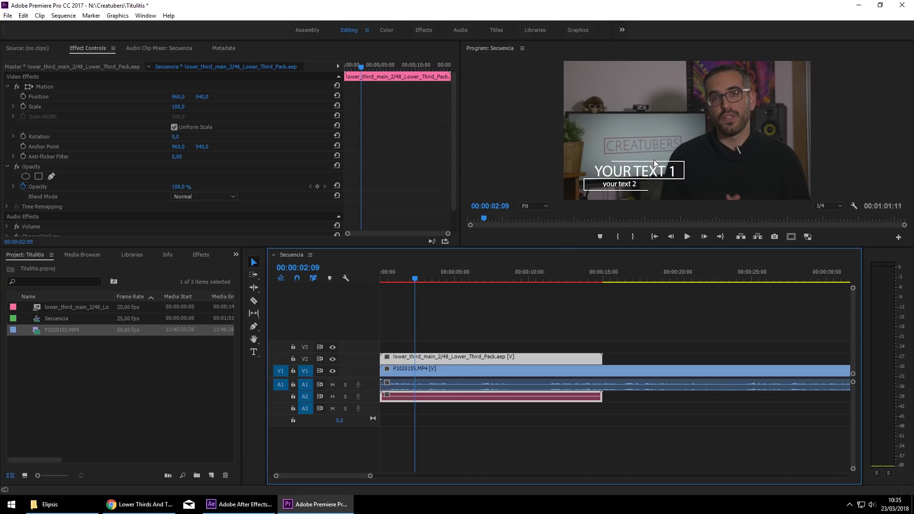
Park the playhead at 00:00:03:15 and reveal the lower third's editable text fields under Master clip.
left_click(427, 280)
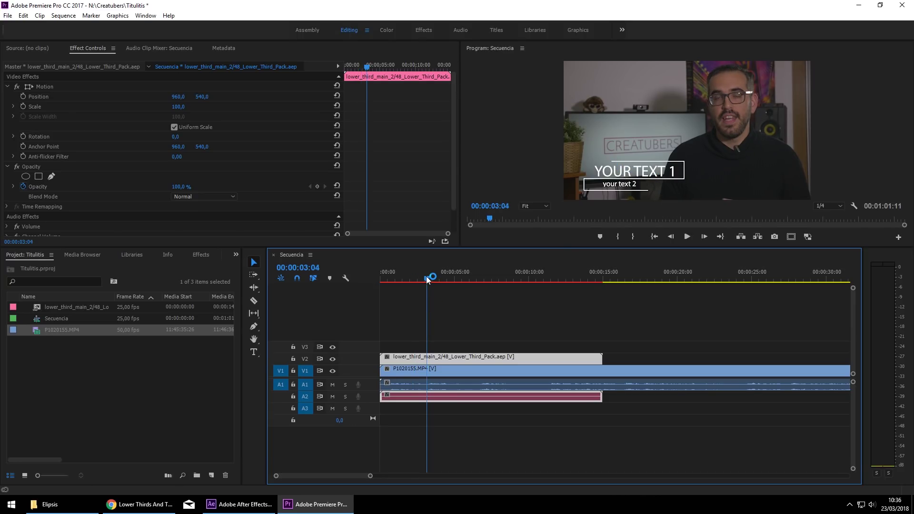
left_click_drag(427, 279, 445, 280)
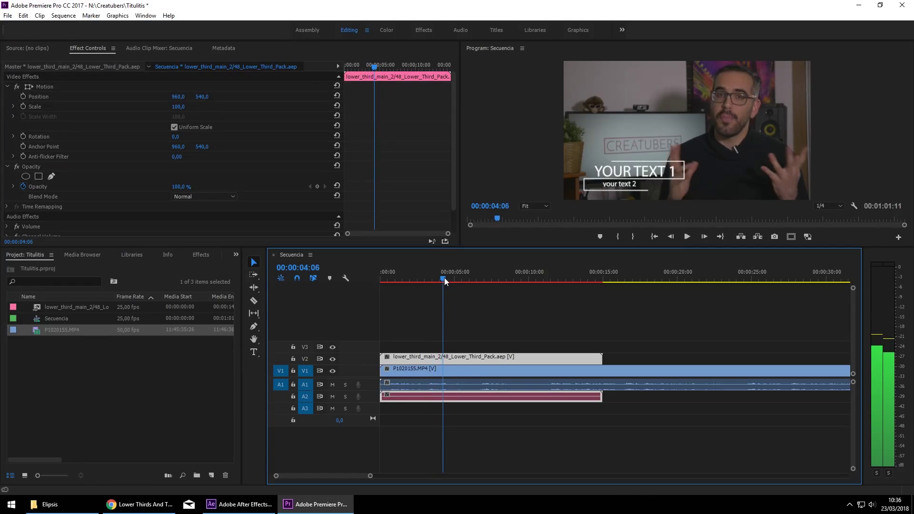
left_click_drag(444, 278, 434, 280)
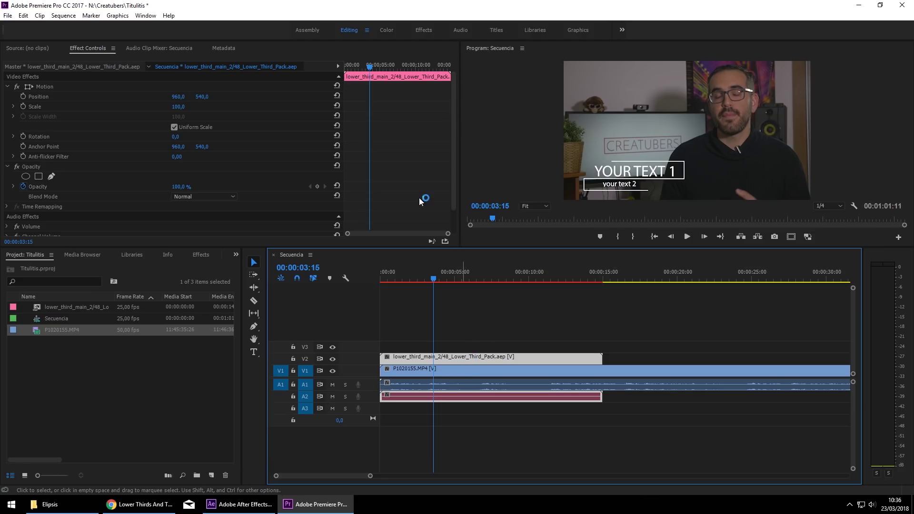
left_click(75, 67)
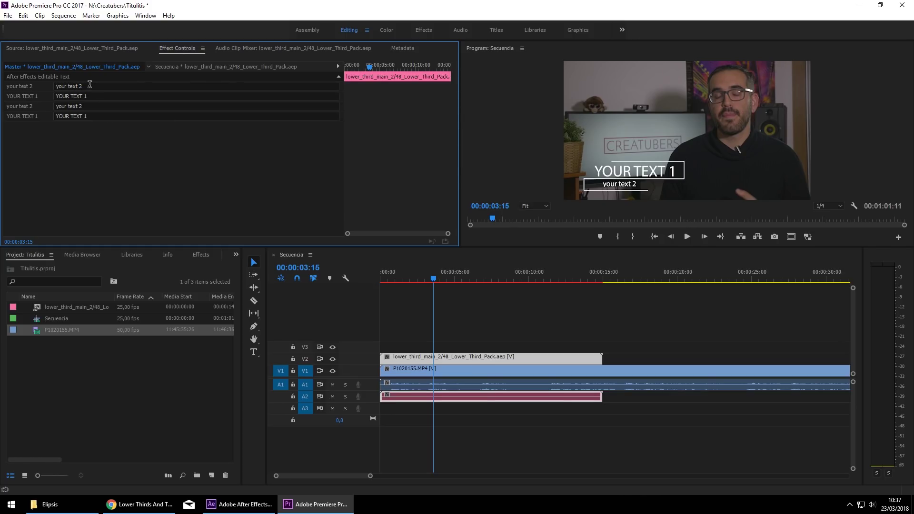
Enter Hola in the your text 2 field and ADIOS in YOUR TEXT 1.
left_click(89, 86)
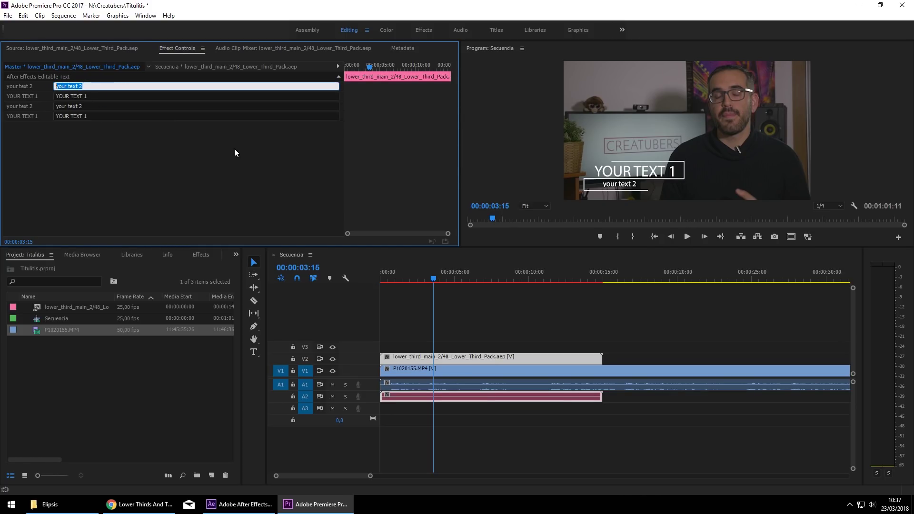
type("H")
type("ola")
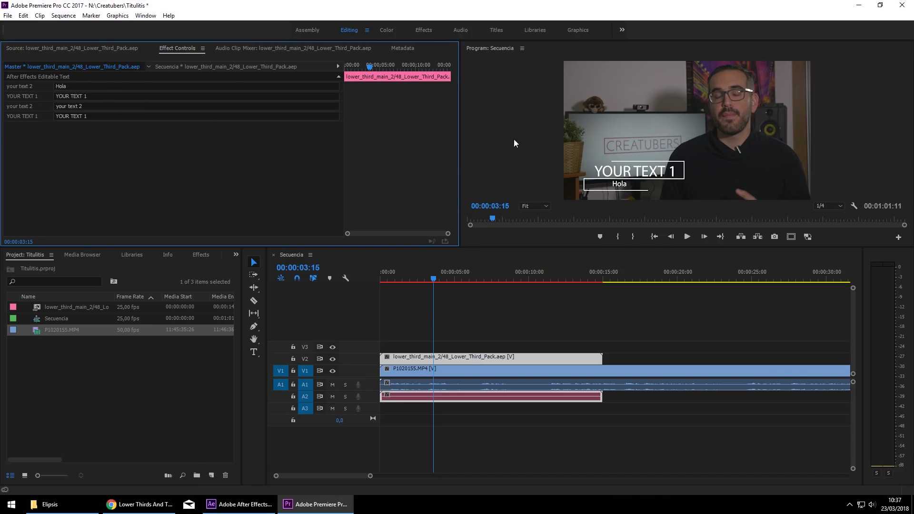
left_click(93, 97)
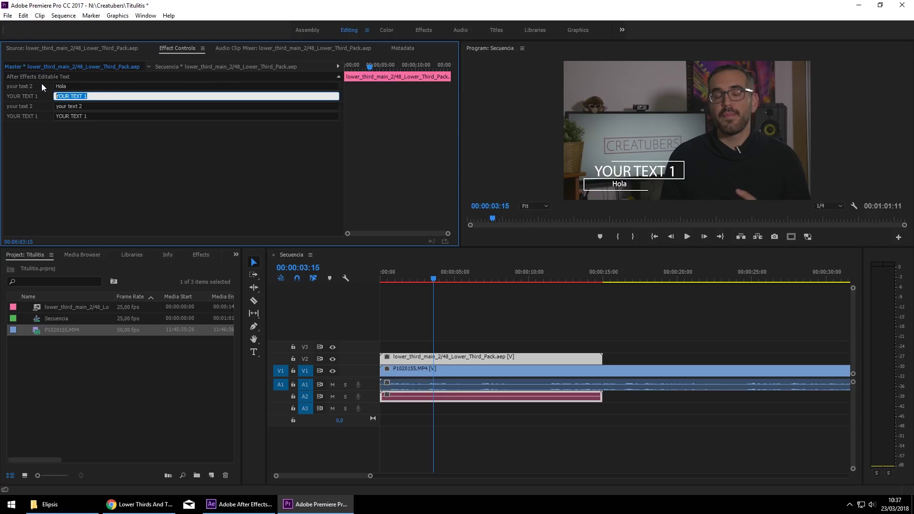
type("ADIÓS")
left_click(113, 173)
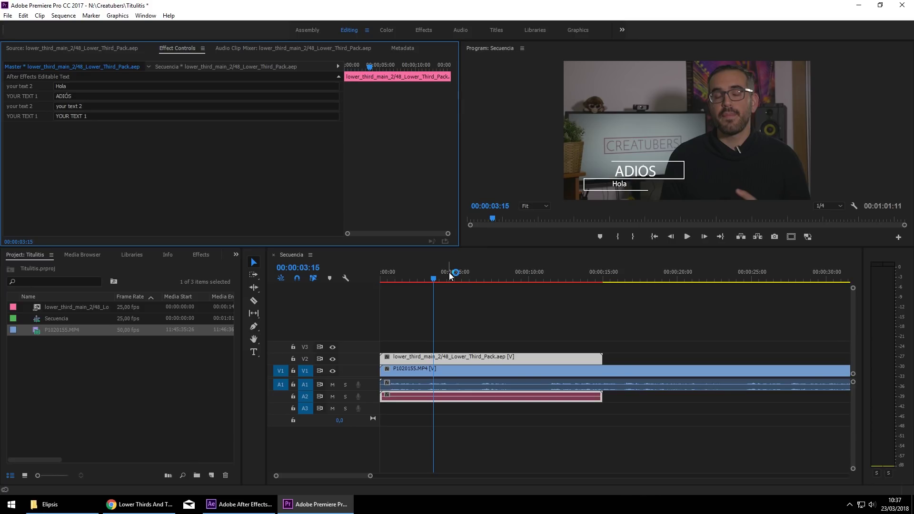
Rewind to the start and play the sequence, stopping around 3 seconds to check ADIOS / Hola.
left_click(433, 282)
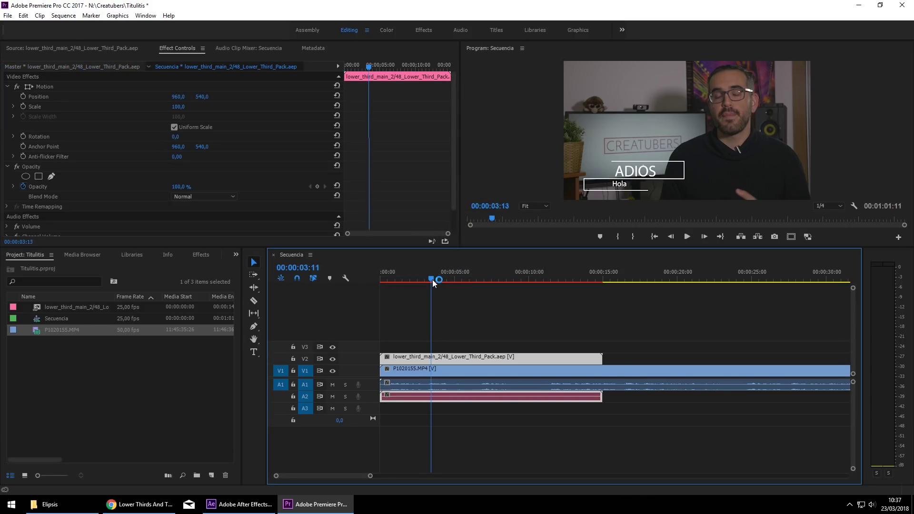
left_click_drag(433, 282, 378, 279)
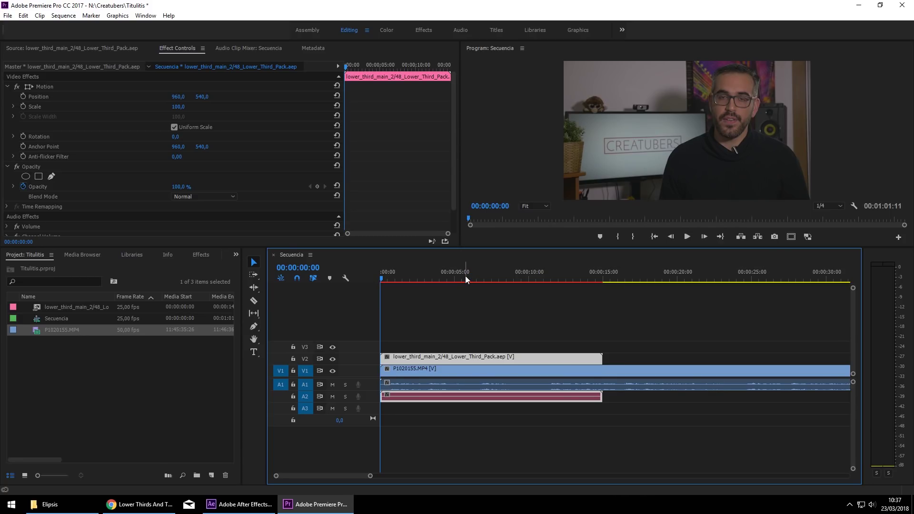
key("space")
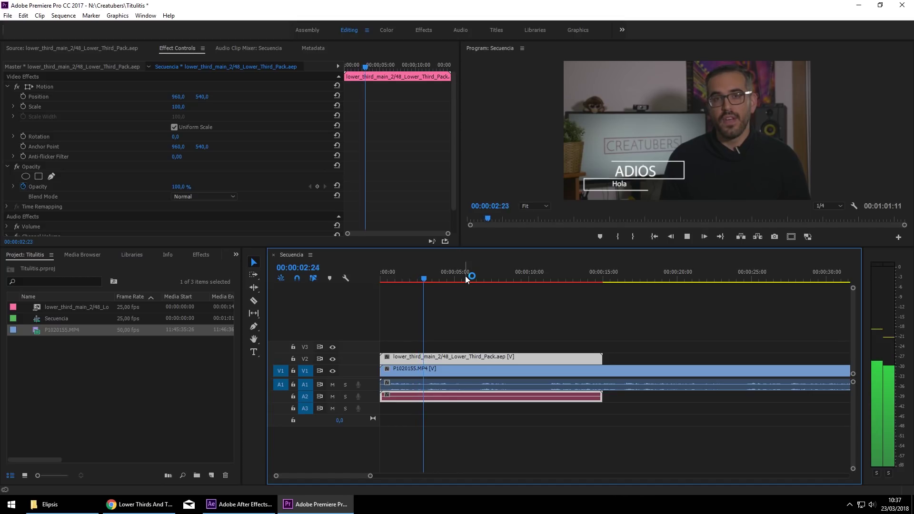
key("space")
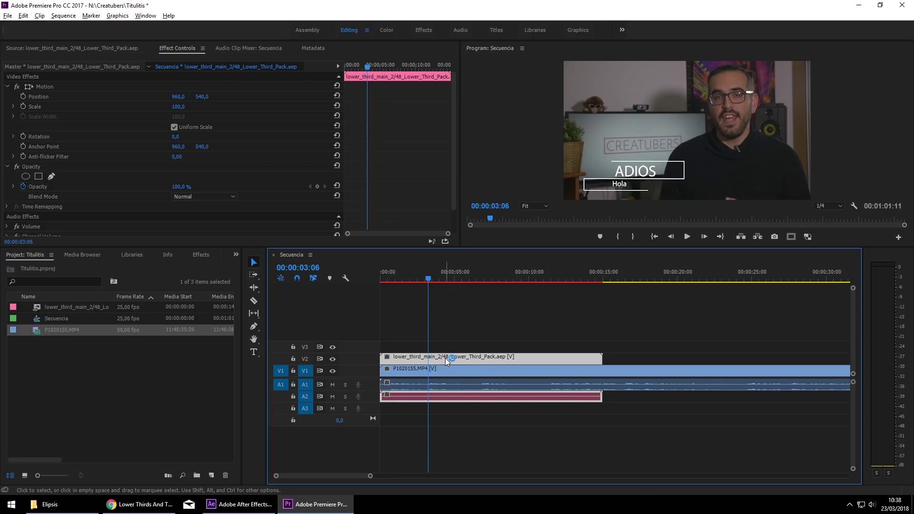
Alt-drag a copy of the lower third to 15 seconds, then undo the drop that covered the video.
mouse_move(444, 358)
left_mouse_down()
mouse_move(614, 372)
mouse_move(678, 357)
left_mouse_up()
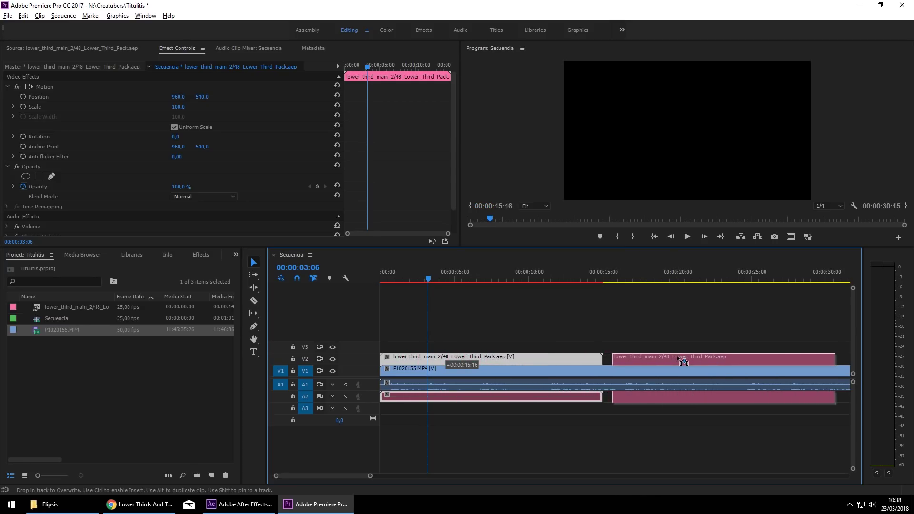
left_click_drag(677, 355, 678, 356)
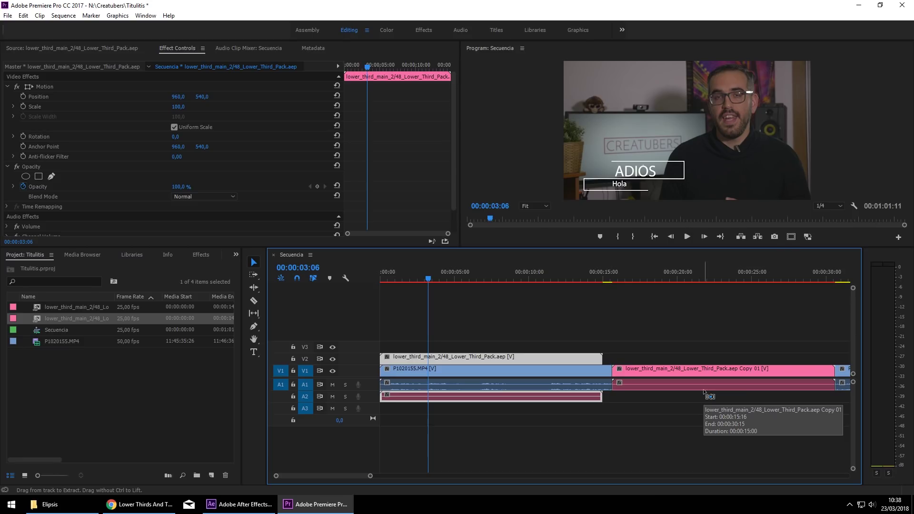
key("ctrl+z")
Place the Copy 01 lower third on V2 at 15 seconds and select it.
left_click_drag(38, 318, 611, 358)
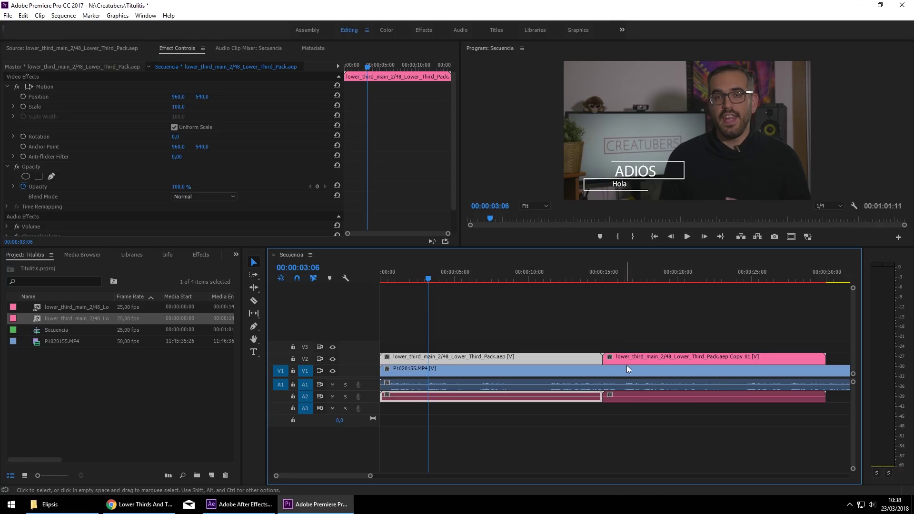
left_click(641, 281)
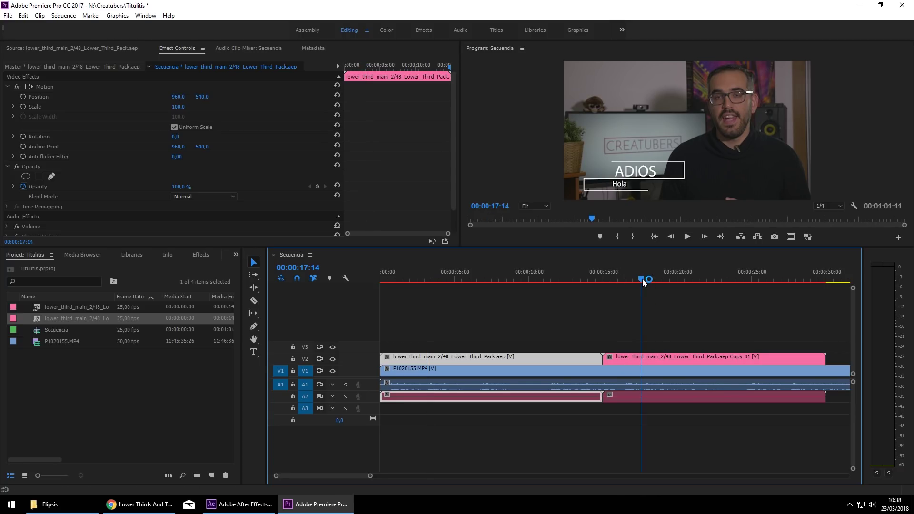
left_click(681, 357)
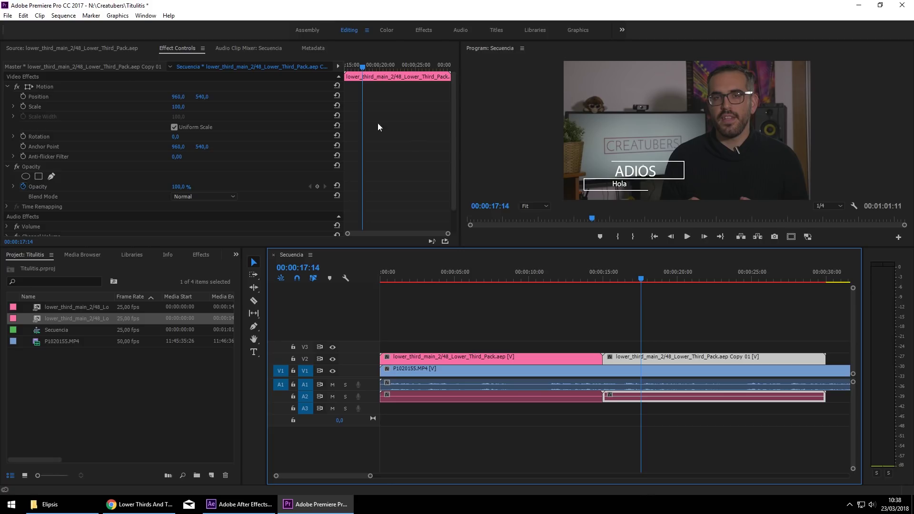
Change the copied lower third's lines to Hola caracola and HASTA LUEGO in the Master text fields.
left_click(46, 68)
left_click(58, 87)
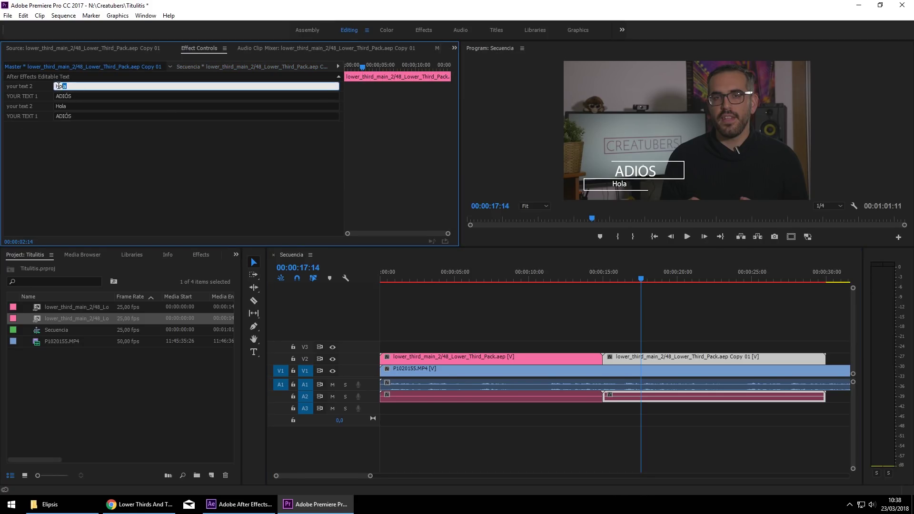
key("BackSpace")
type("caracola")
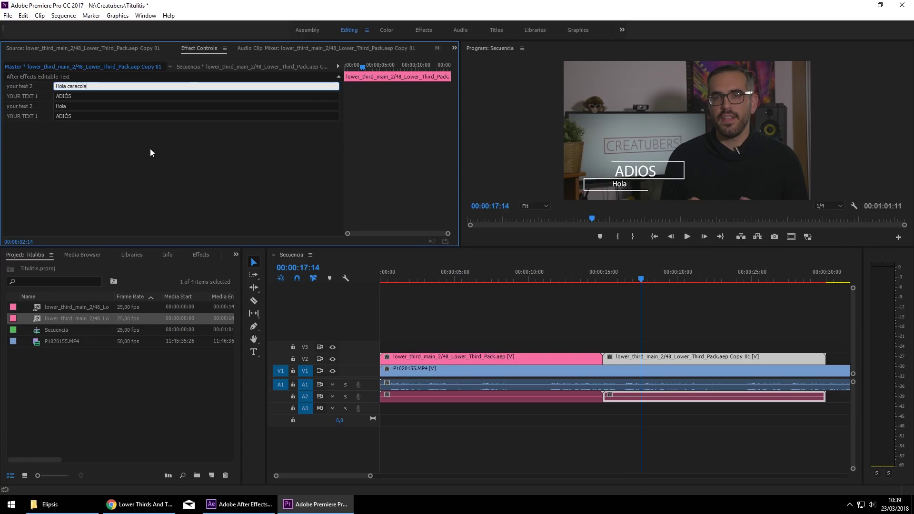
left_click(159, 170)
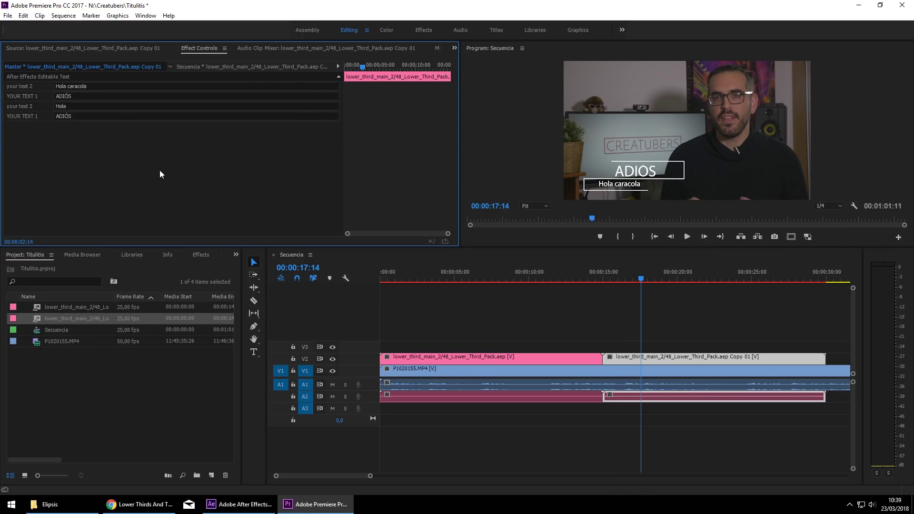
left_click(66, 97)
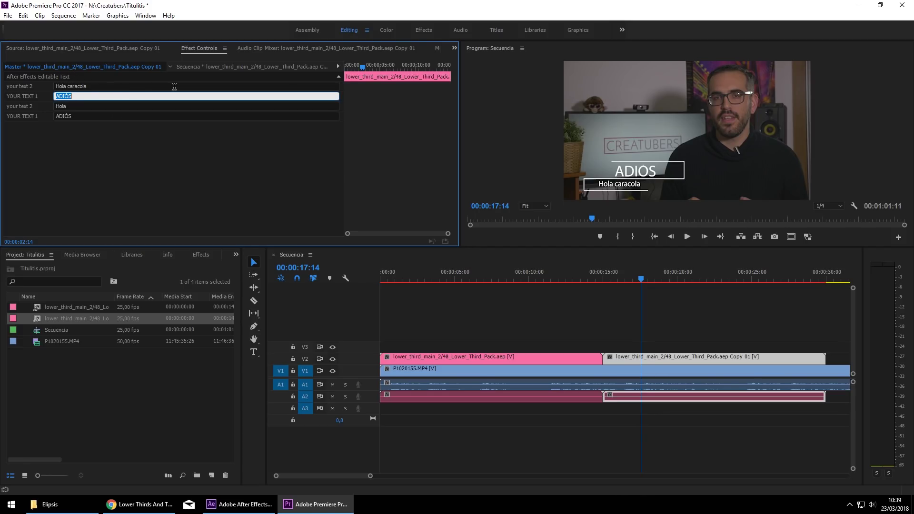
type("HASTA L")
type("UEGO")
key("Return")
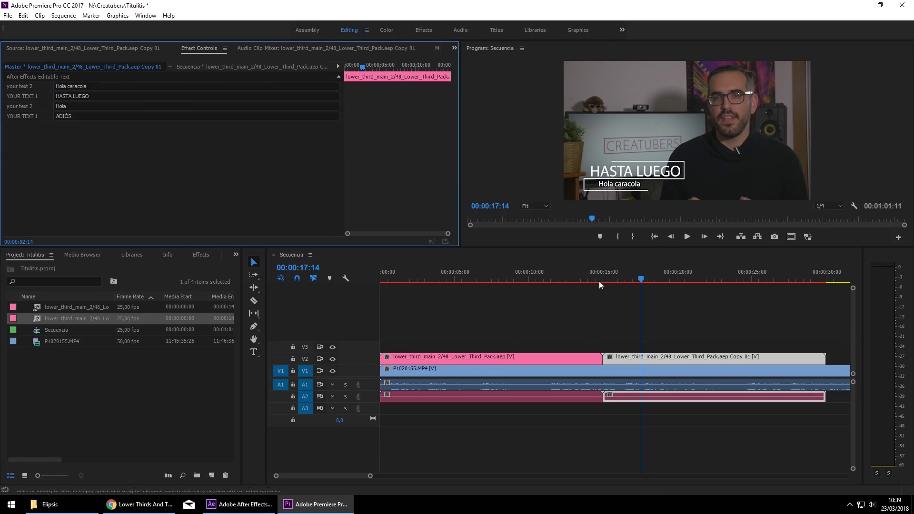
left_click(507, 277)
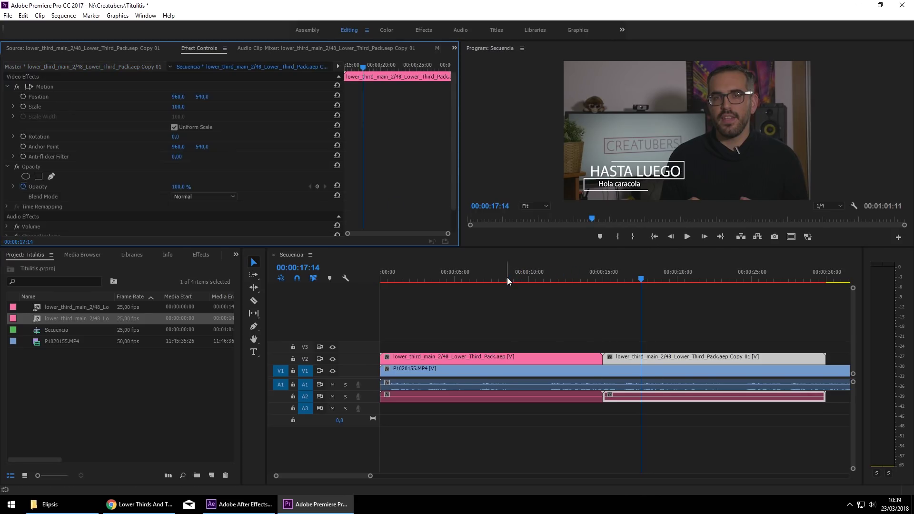
mouse_move(507, 279)
left_mouse_down()
mouse_move(418, 279)
mouse_move(485, 282)
left_mouse_up()
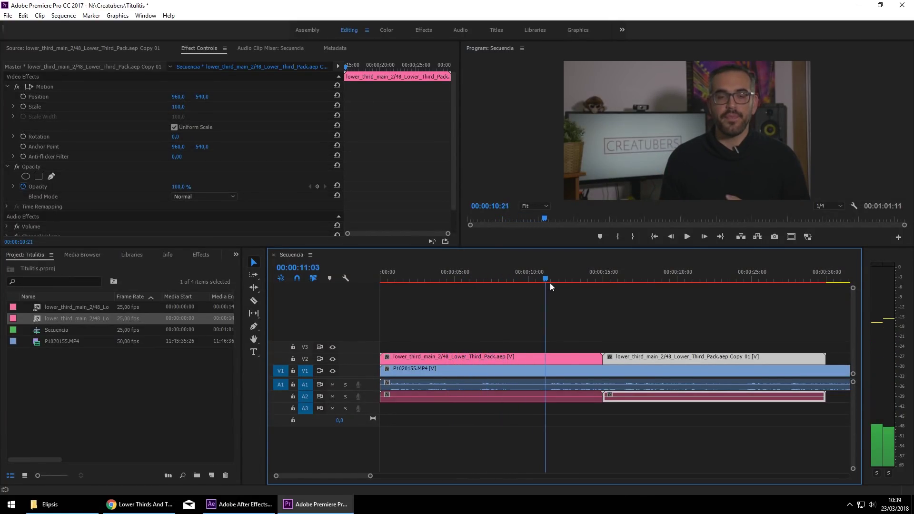
left_click_drag(508, 284, 676, 281)
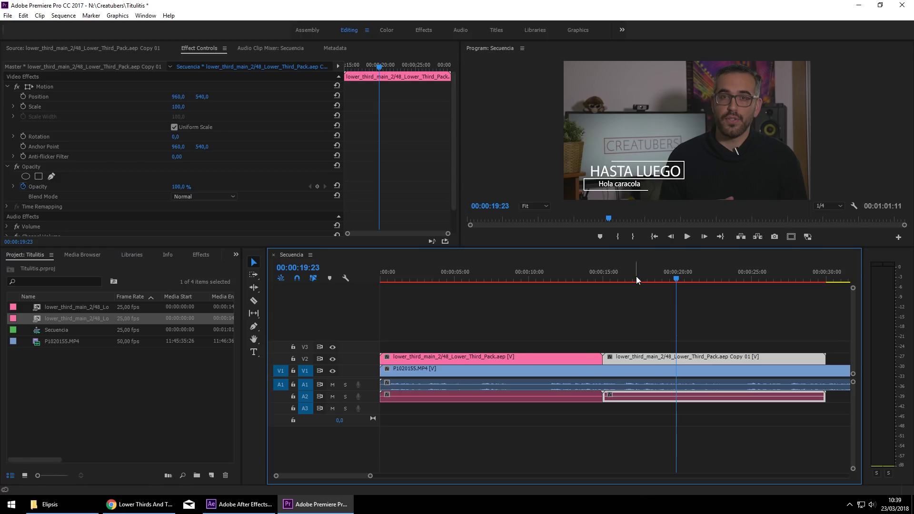
left_click_drag(638, 279, 453, 279)
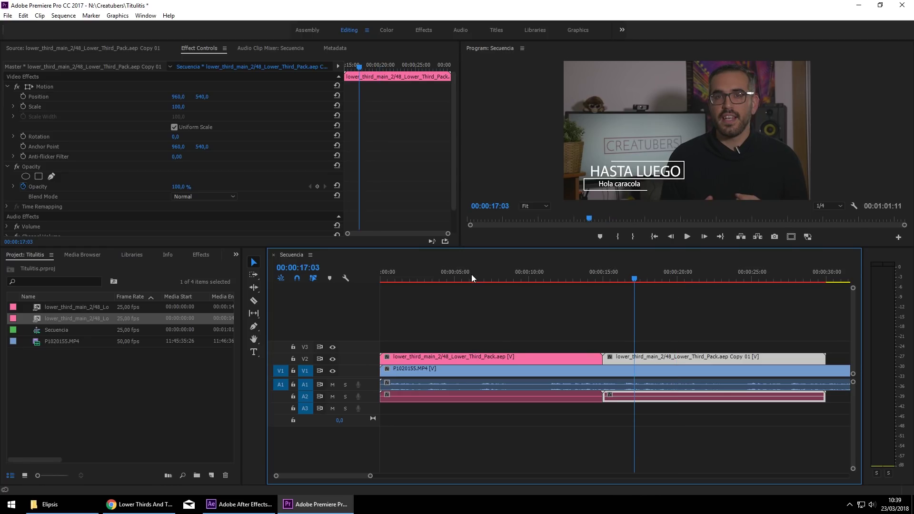
left_click(639, 278)
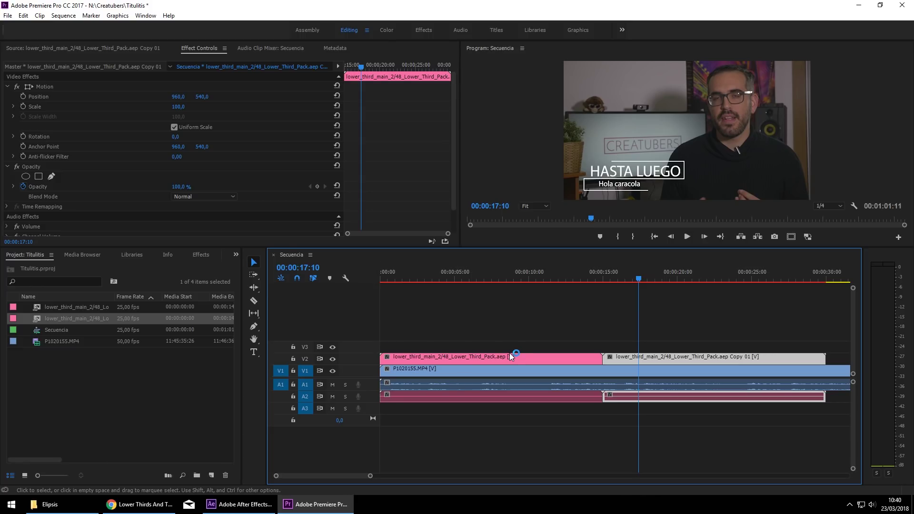
left_click(676, 280)
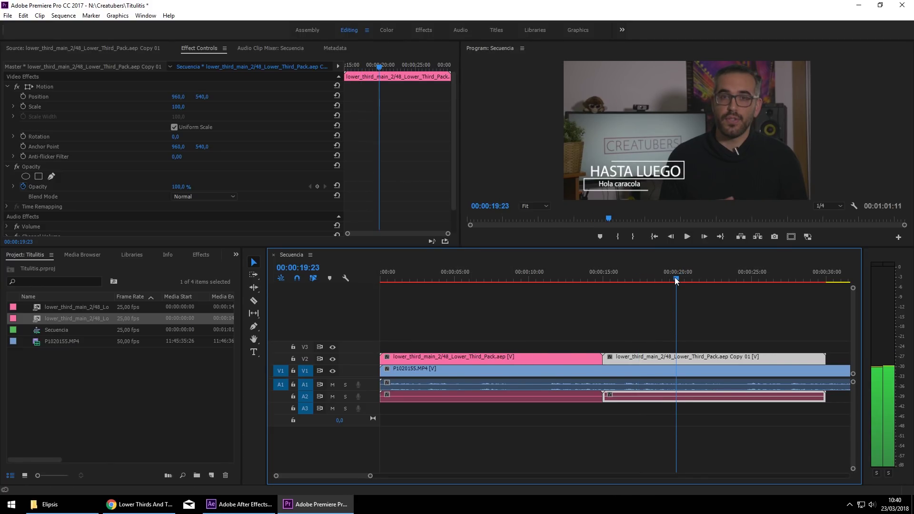
mouse_move(676, 281)
left_mouse_down()
mouse_move(615, 278)
mouse_move(671, 279)
left_mouse_up()
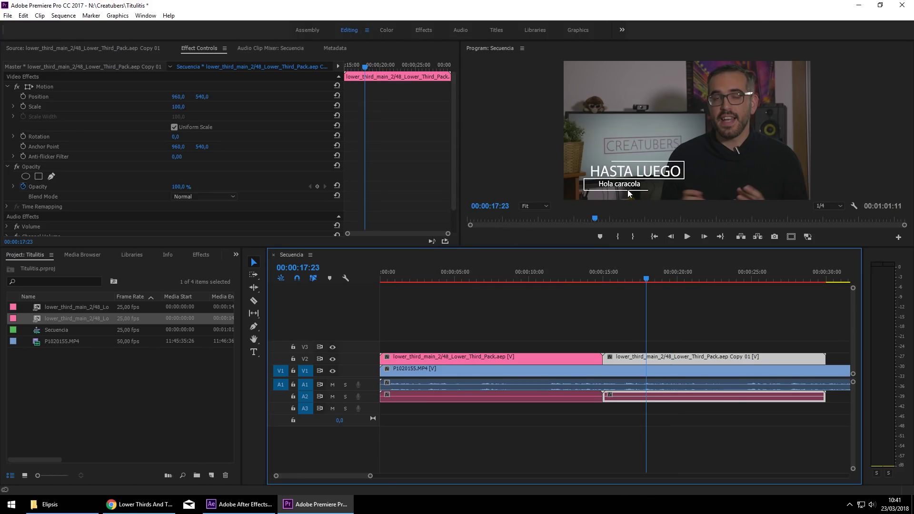
Set the HASTA LUEGO title's Motion Position to 1351, 311 and show the Effects panel.
mouse_move(178, 109)
left_mouse_down()
mouse_move(200, 99)
mouse_move(93, 97)
left_mouse_up()
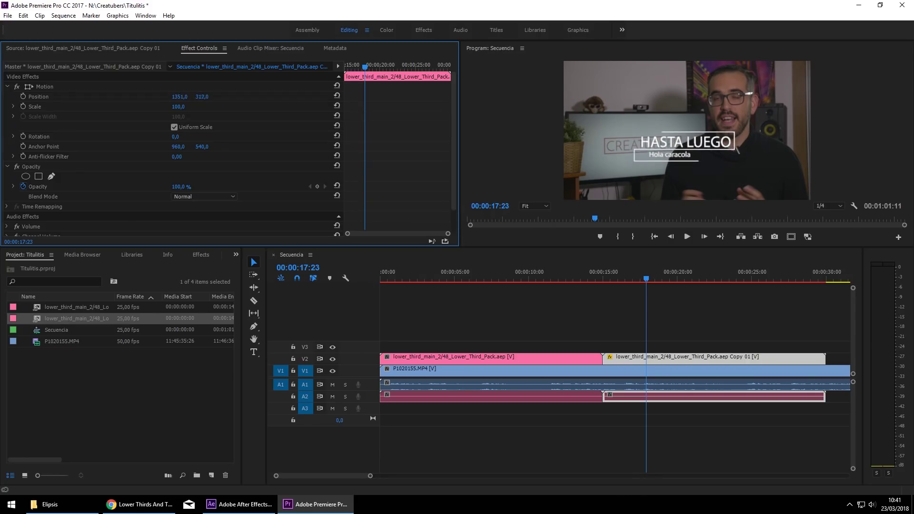
left_click_drag(201, 96, 201, 96)
left_click(202, 255)
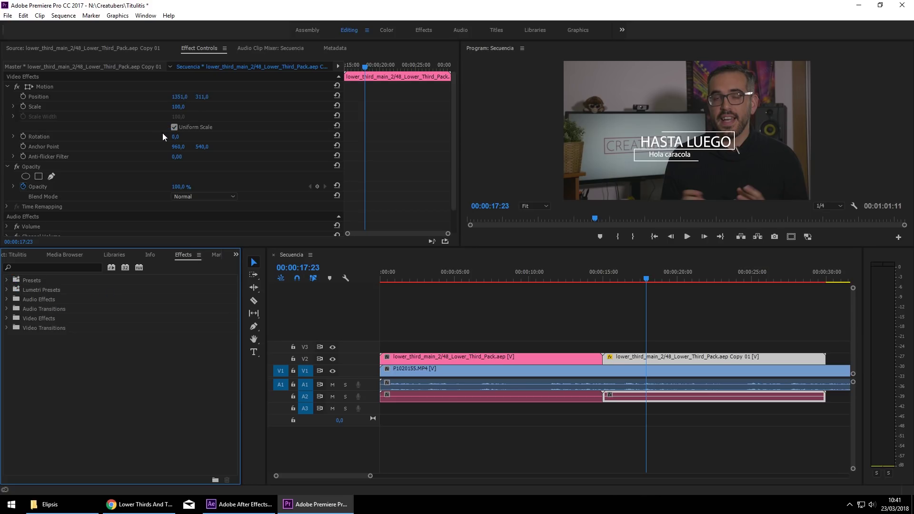
Choose File > Adobe Dynamic Link > Import After Effects Composition.
left_click(7, 16)
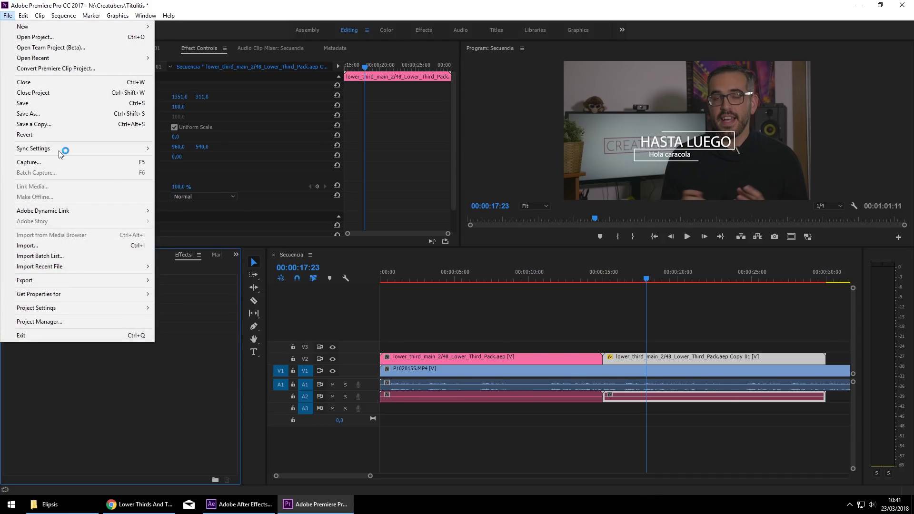
mouse_move(81, 212)
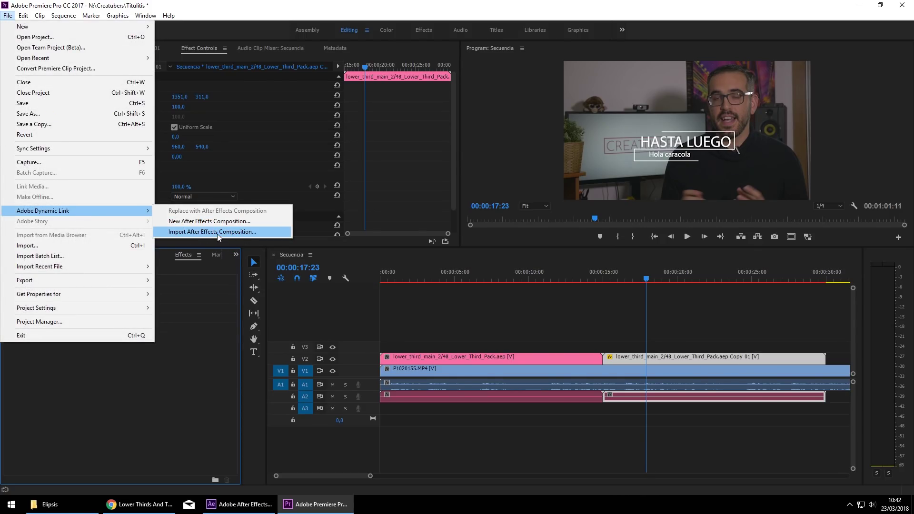
left_click(217, 232)
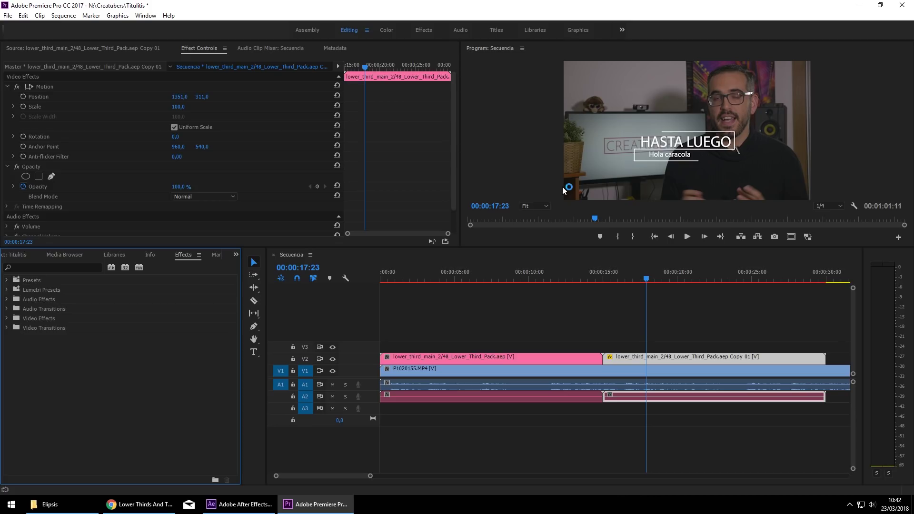
left_click(241, 505)
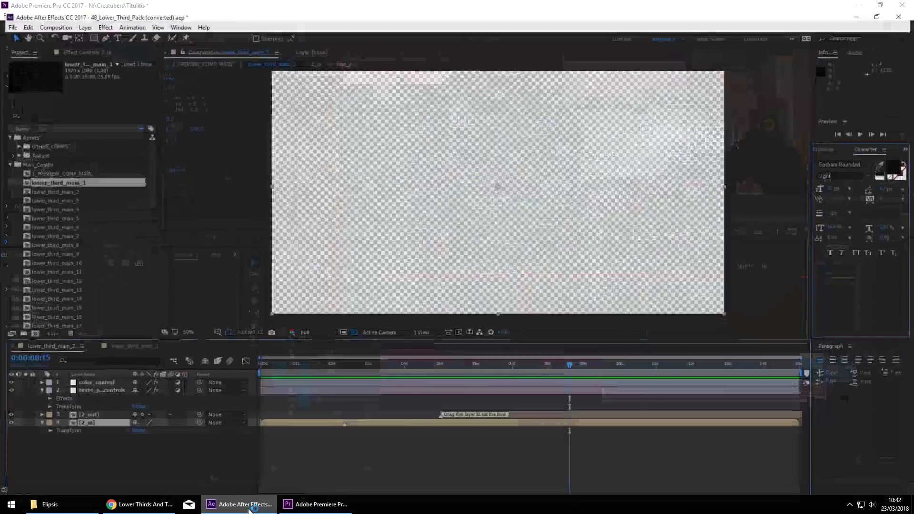
key("alt+Tab")
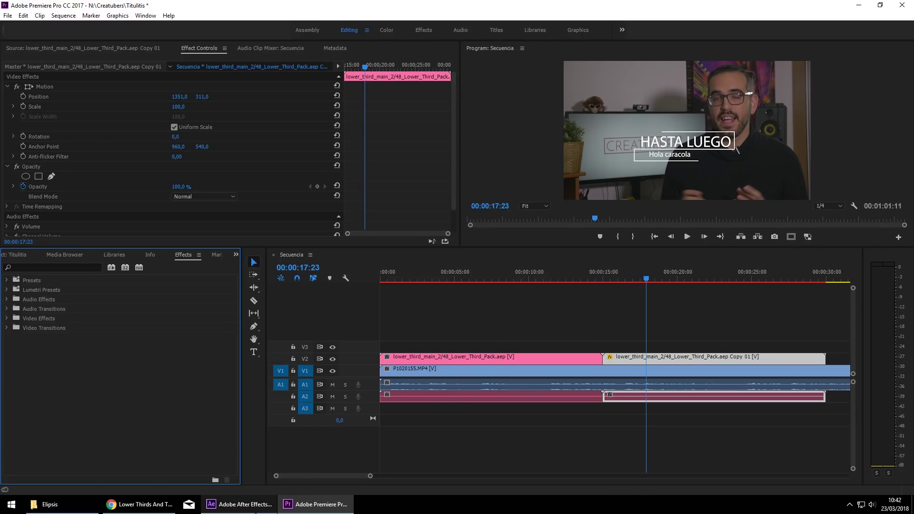
left_click(241, 504)
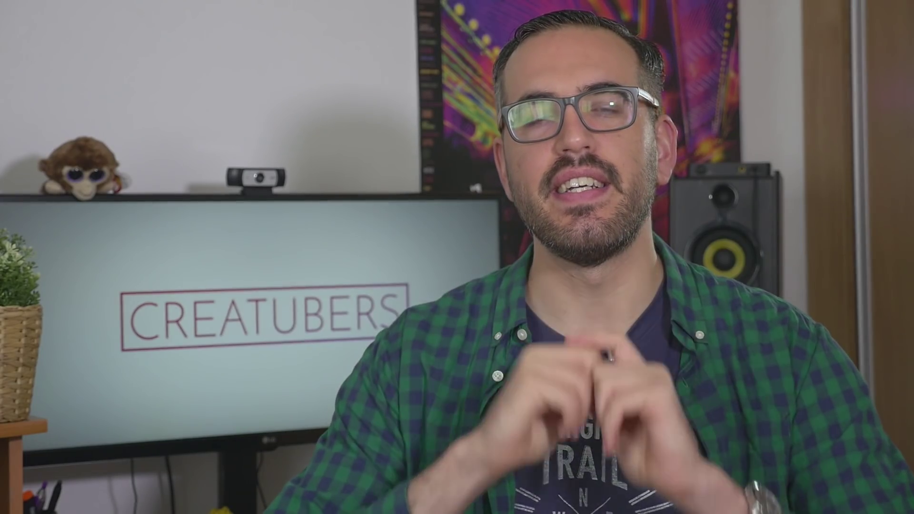